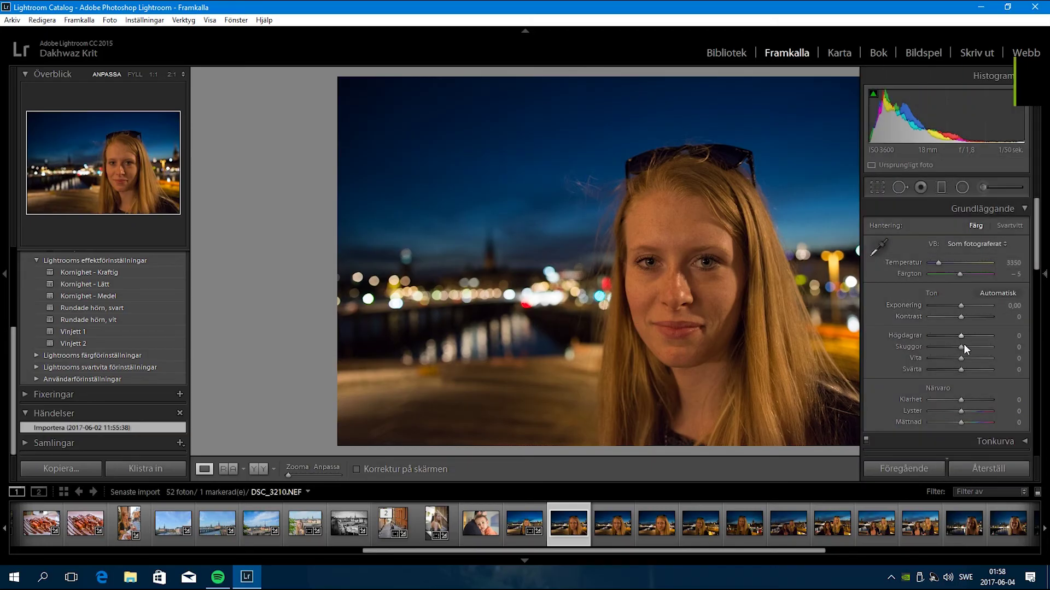
- Set Shadows +65, Blacks +61, Contrast +24, Clarity +30, Temp about 2.9K, and zoom to 2:1
mouse_move(964, 346)
left_mouse_down()
mouse_move(980, 349)
mouse_move(982, 371)
left_mouse_up()
left_click_drag(960, 317, 969, 322)
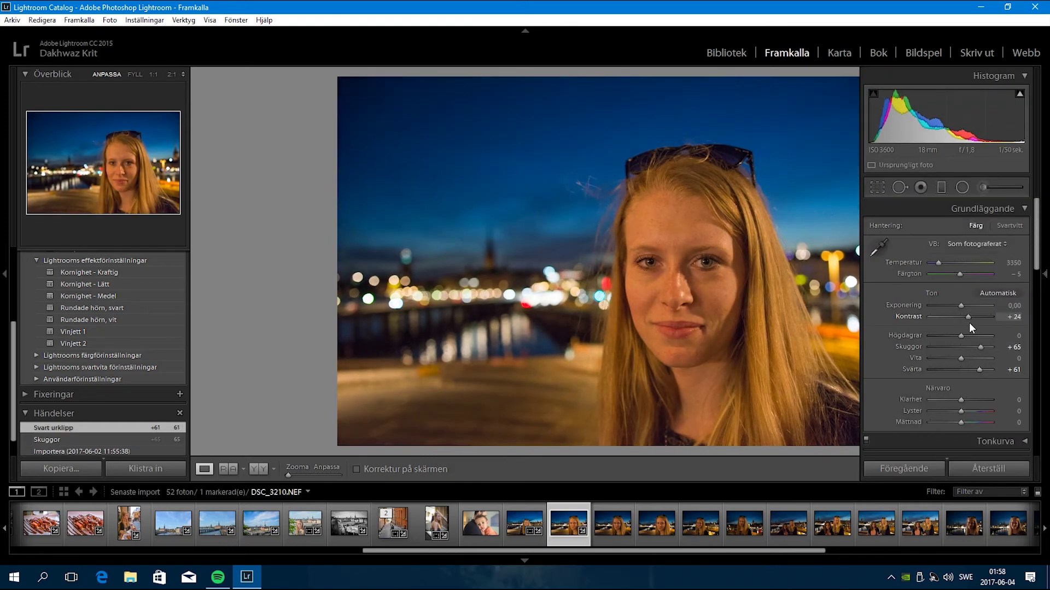
left_click_drag(970, 401, 969, 400)
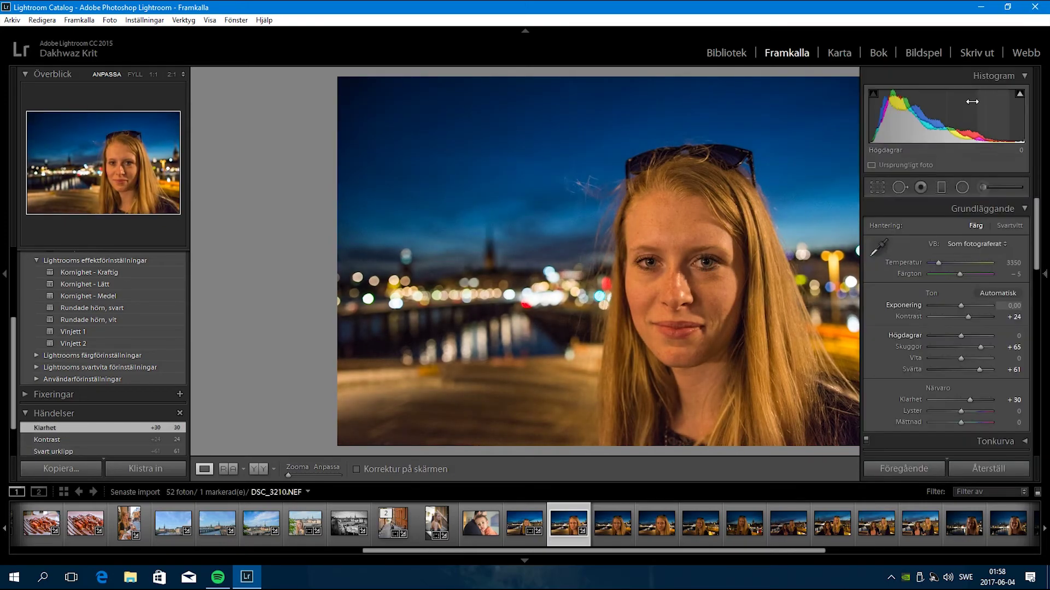
left_click_drag(938, 261, 933, 262)
left_click(853, 333)
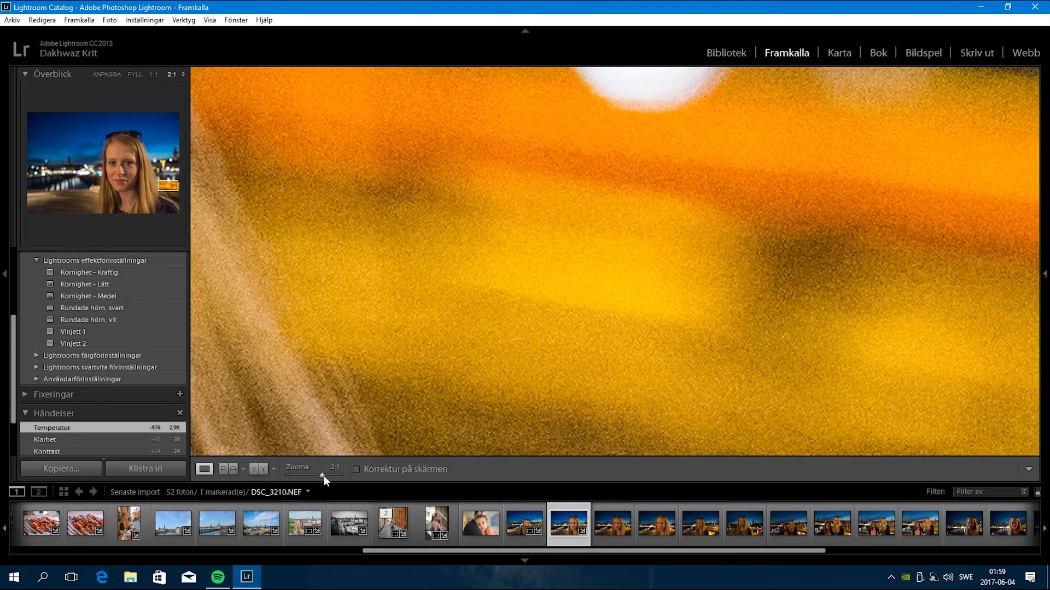
- Paint an Adjustment Brush mask over the hair and background lights, checking it with the overlay
key("k")
left_click(925, 235)
left_click(859, 277)
left_click_drag(678, 310, 689, 320)
key("o")
key("h")
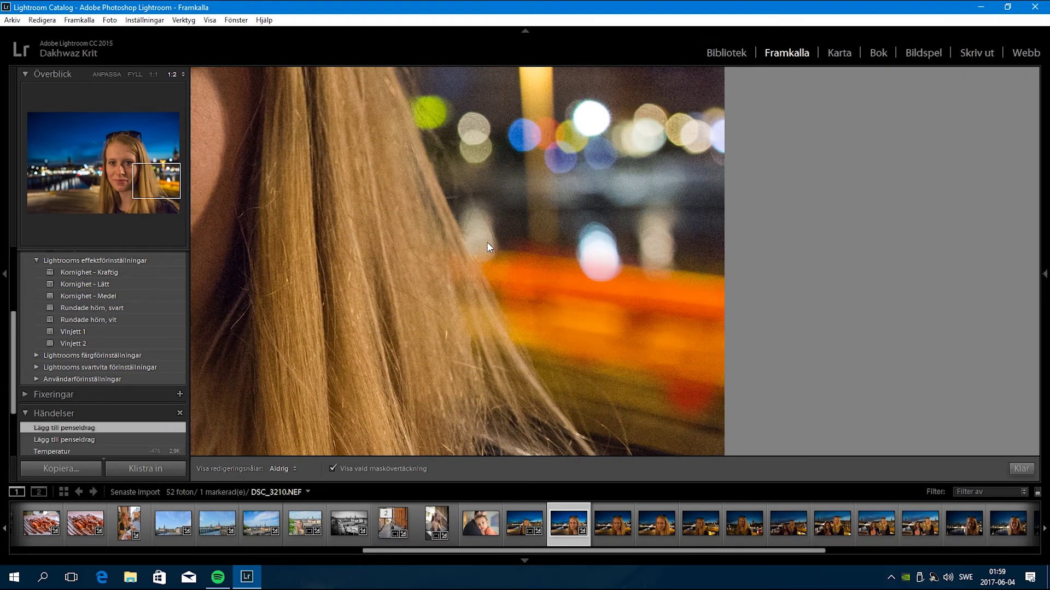
key("h")
key("o")
- Give the brushed area Temp −32, Tint −6, Saturation −23, and extend it over more hair
left_click_drag(956, 252, 953, 251)
left_click_drag(957, 371, 948, 369)
left_click_drag(602, 266, 520, 247)
key("o")
key("h")
left_click(362, 473)
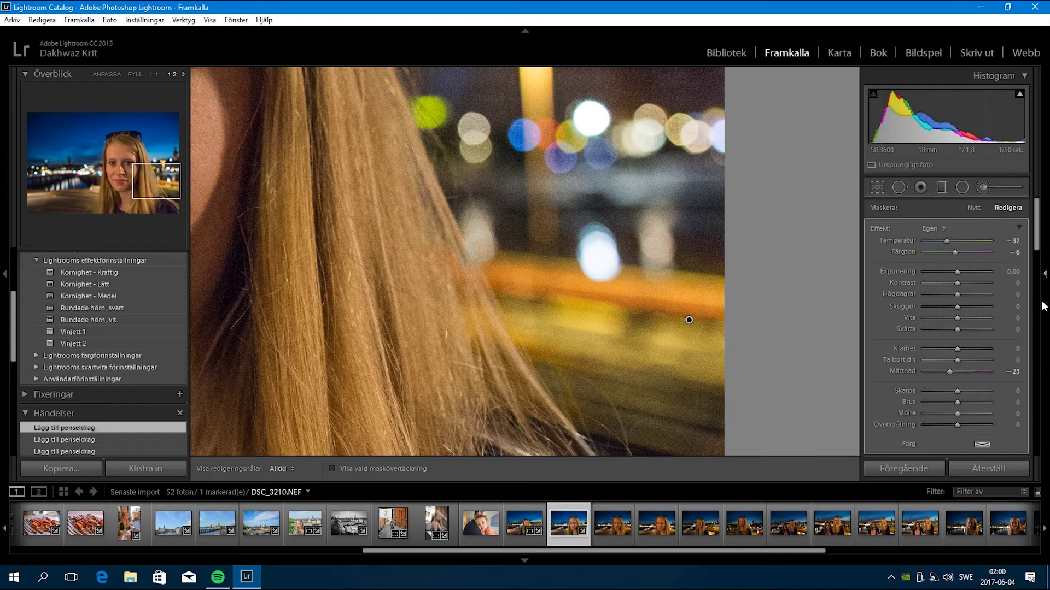
- Start a new brush with the 'Skugga (gör ljusare)' effect and paint the neck under the chin
key("k")
mouse_move(705, 293)
left_mouse_down()
mouse_move(634, 158)
mouse_move(662, 360)
left_mouse_up()
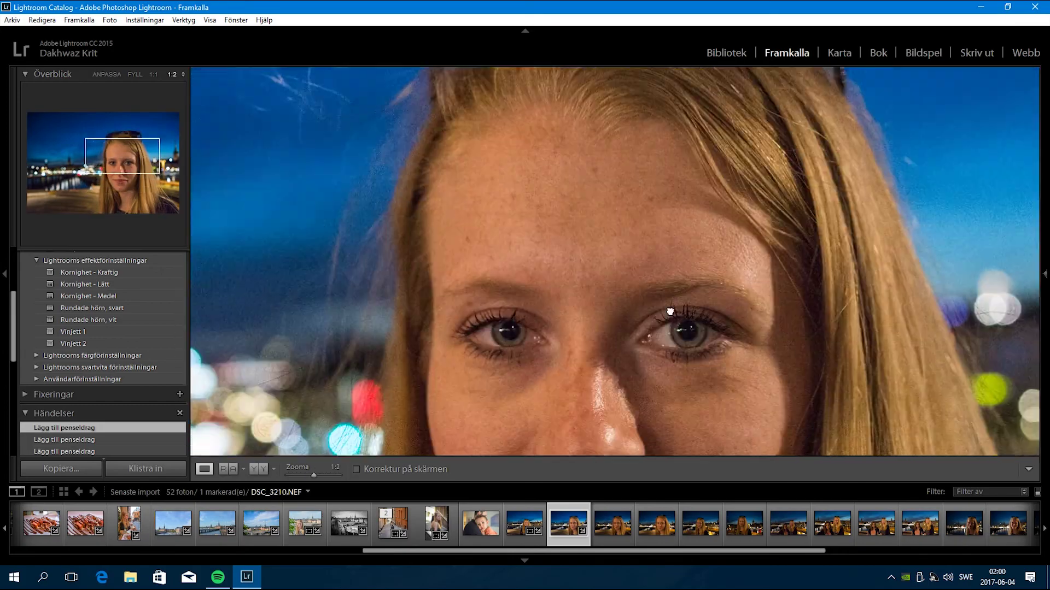
left_click(661, 361)
left_click(983, 189)
left_click(984, 240)
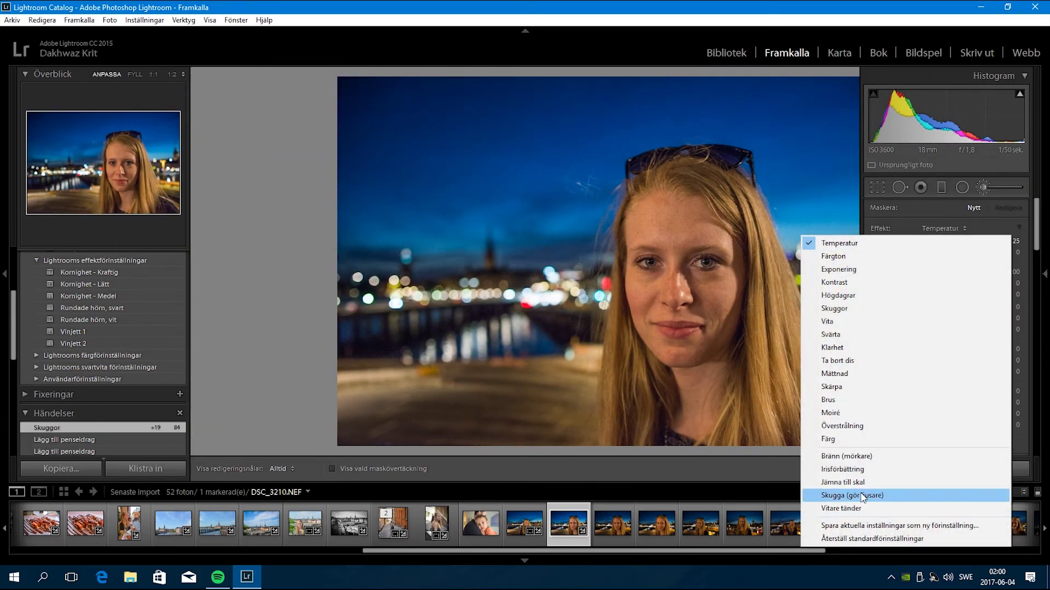
left_click(924, 496)
left_click_drag(716, 351, 736, 325)
- Paint the lightening over the face in close-up, then lower the brush's Contrast
key("h")
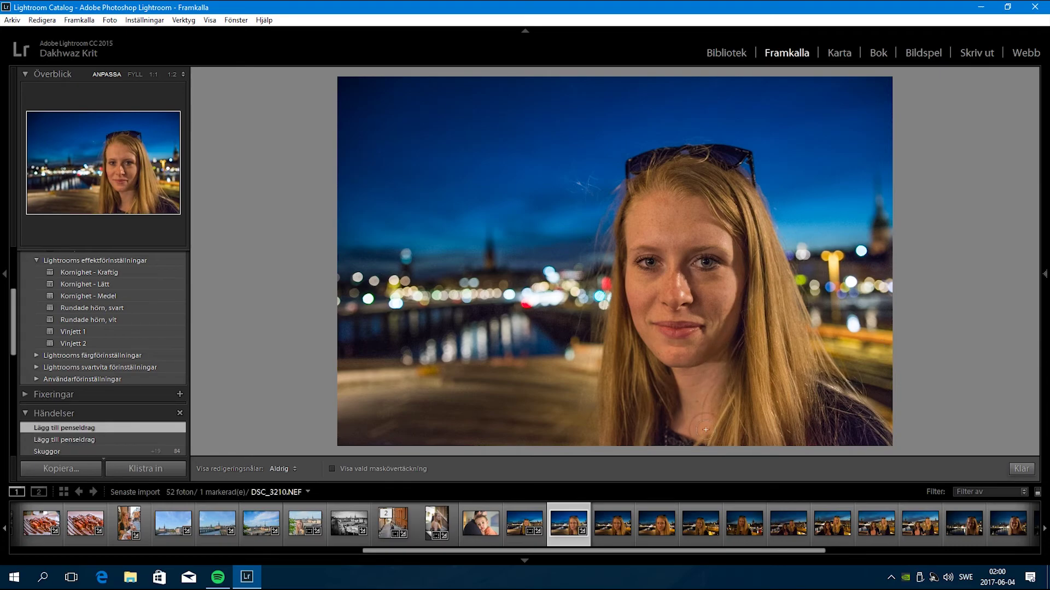
key("z")
key("h")
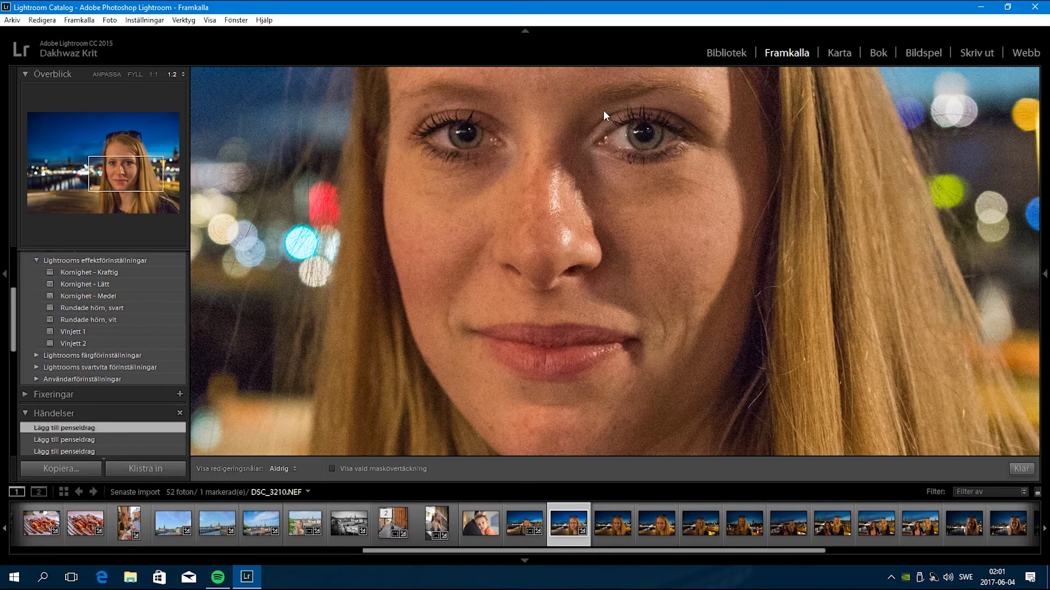
key("h")
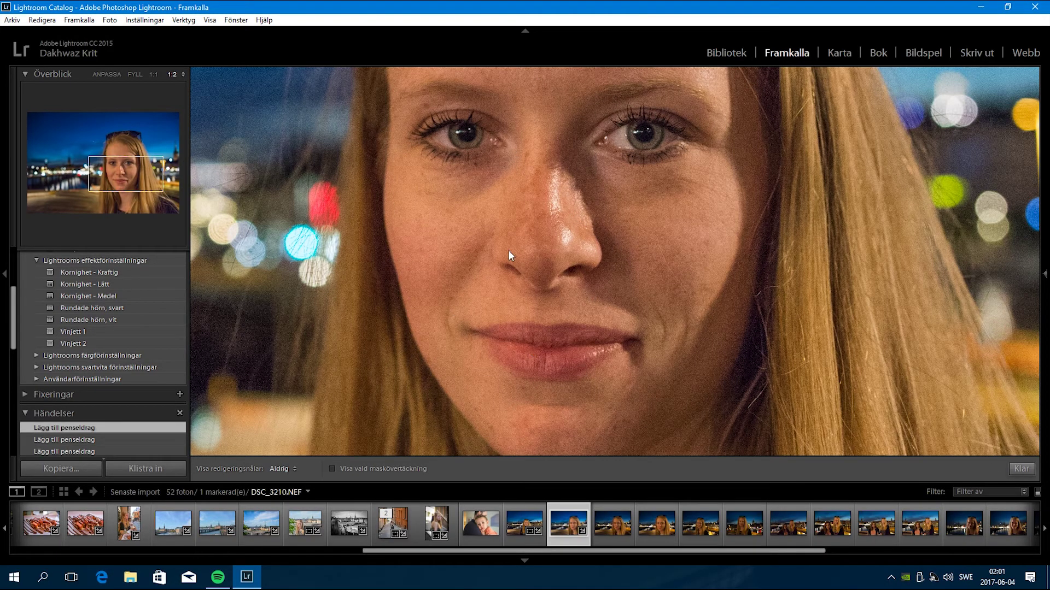
scroll(547, 164, "up", 3)
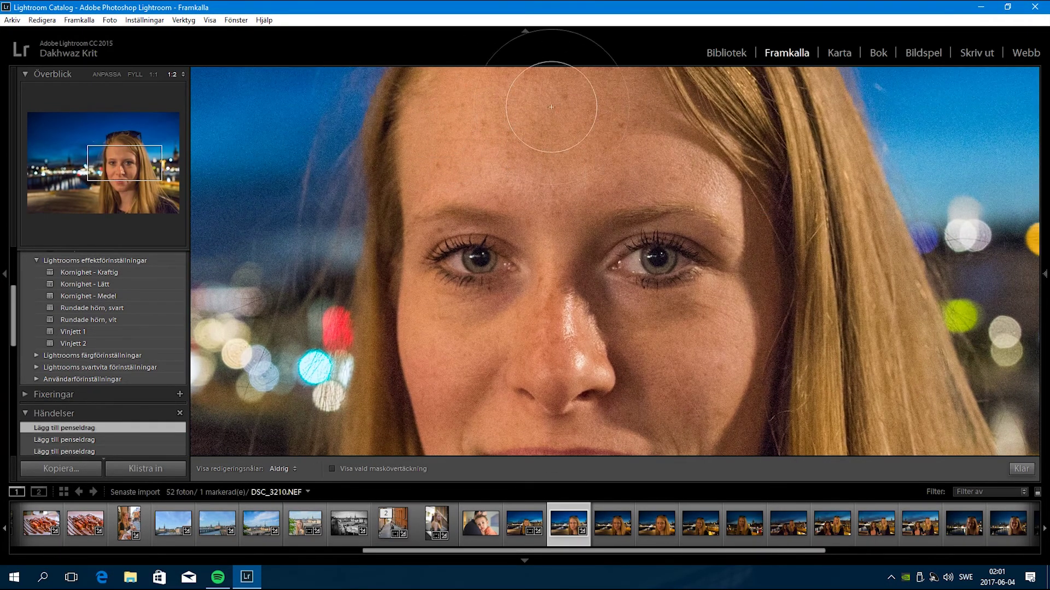
key("h")
left_click(125, 166)
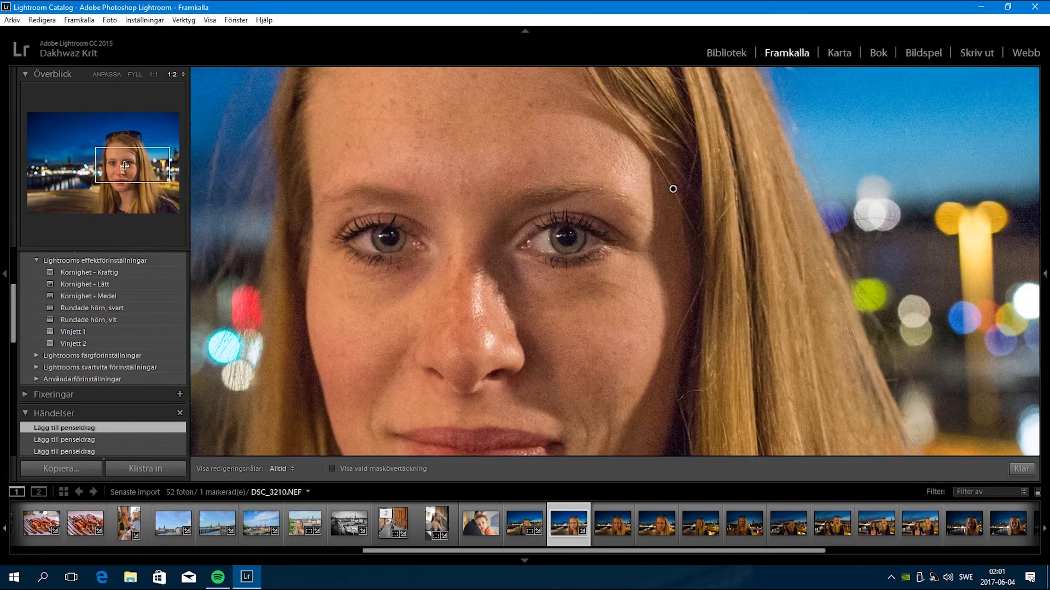
key("z")
mouse_move(973, 306)
left_mouse_down()
mouse_move(956, 284)
mouse_move(973, 306)
mouse_move(952, 297)
left_mouse_up()
- Zoom in on the eyes and paint both irises with the Irisförbättring brush effect, checking the mask
key("k")
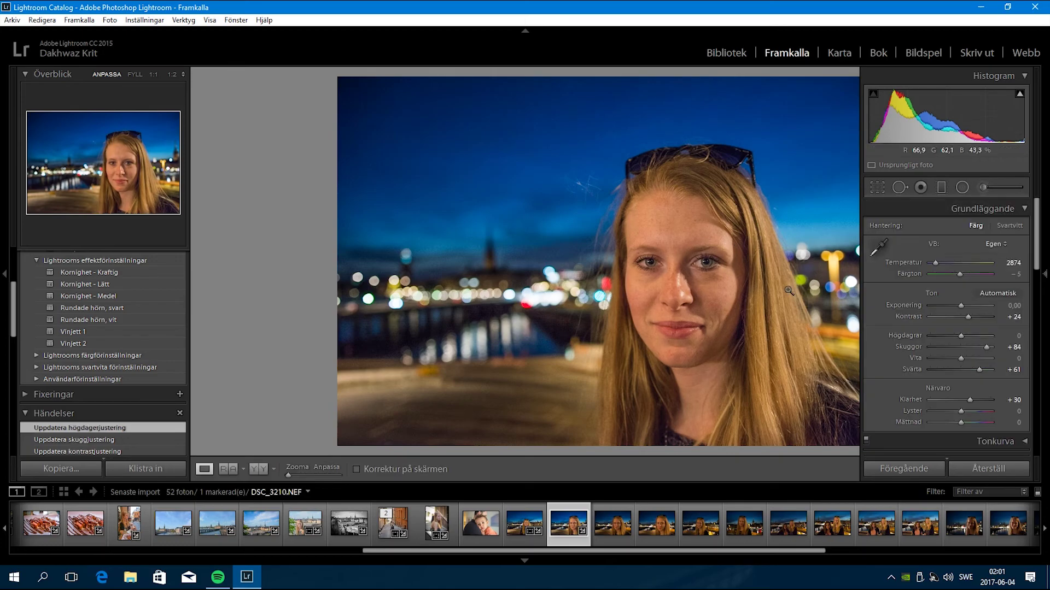
left_click(789, 290)
key("k")
left_click(947, 226)
left_click(797, 464)
left_click(721, 280)
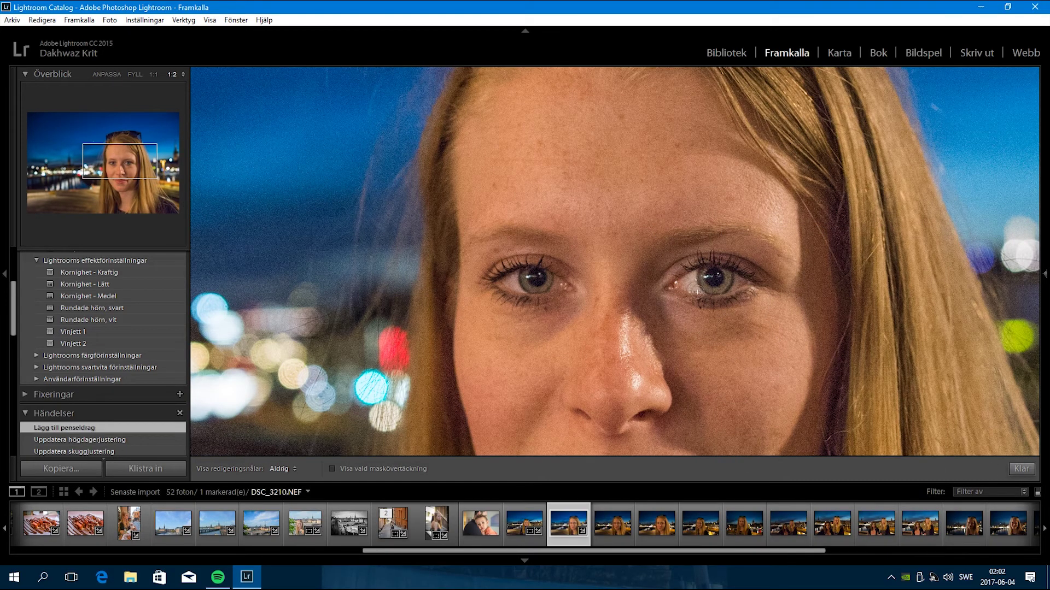
left_click_drag(683, 279, 743, 280)
key("o")
left_click_drag(497, 276, 526, 286)
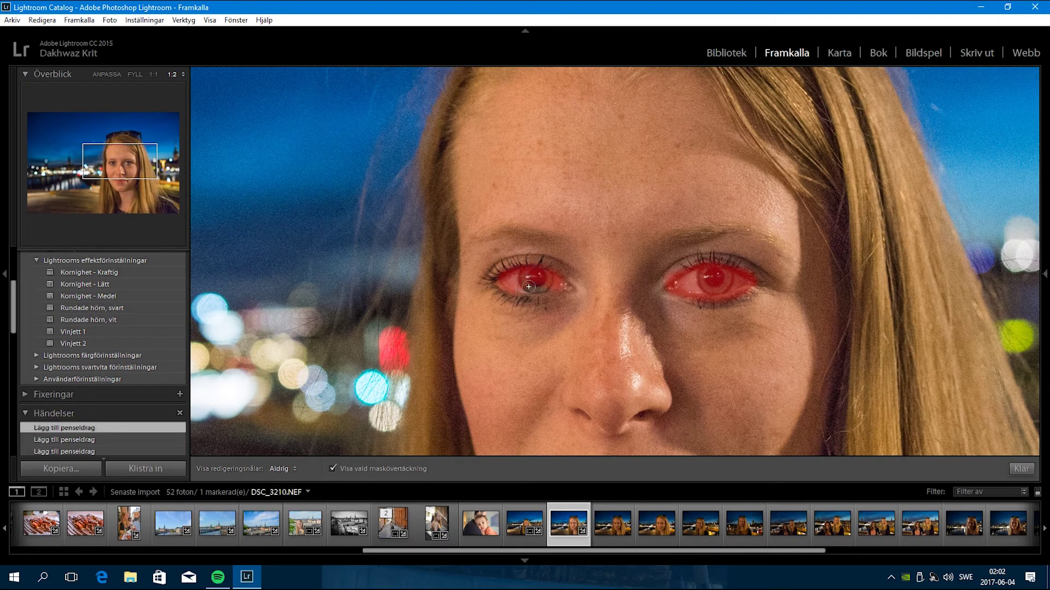
key("h")
key("o")
- Set iris Shadows 53 with sharpening, noise reduction and dehaze, and draw a radial filter on the left eye
left_click_drag(965, 306, 973, 306)
left_click_drag(957, 402, 960, 359)
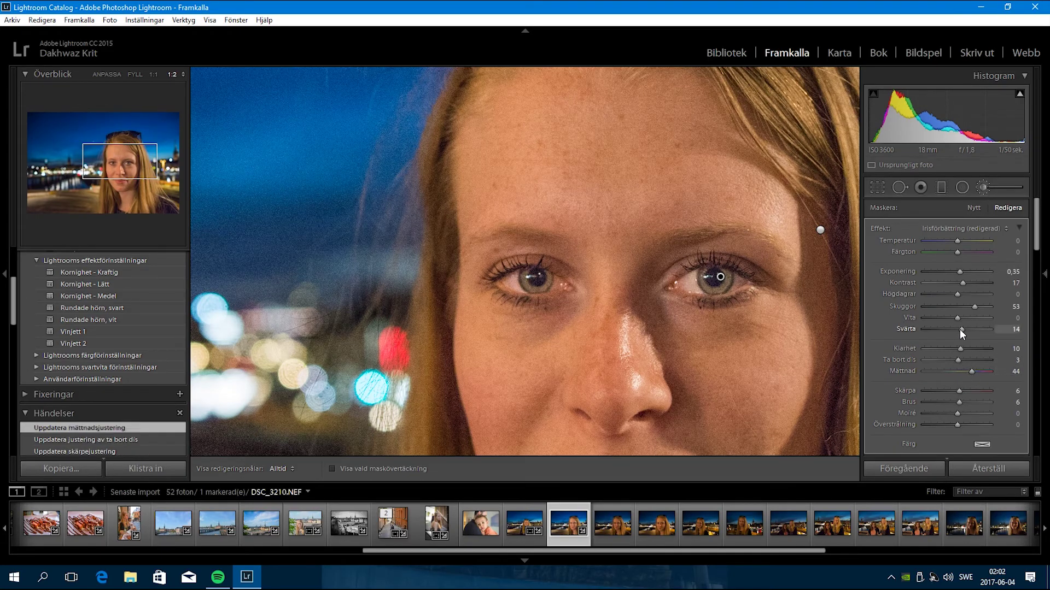
left_click(962, 187)
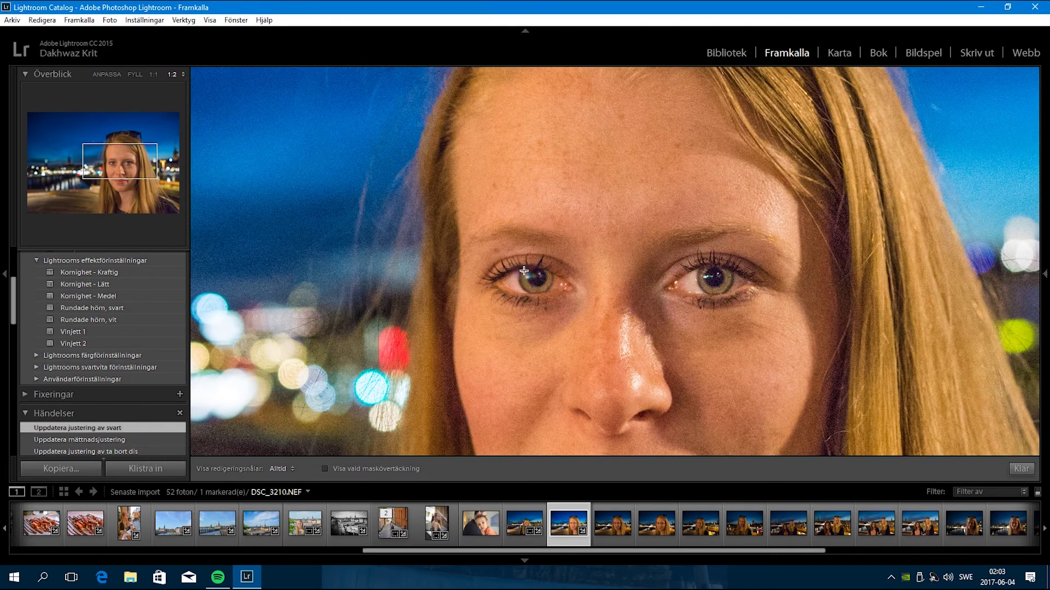
left_click_drag(526, 272, 533, 278)
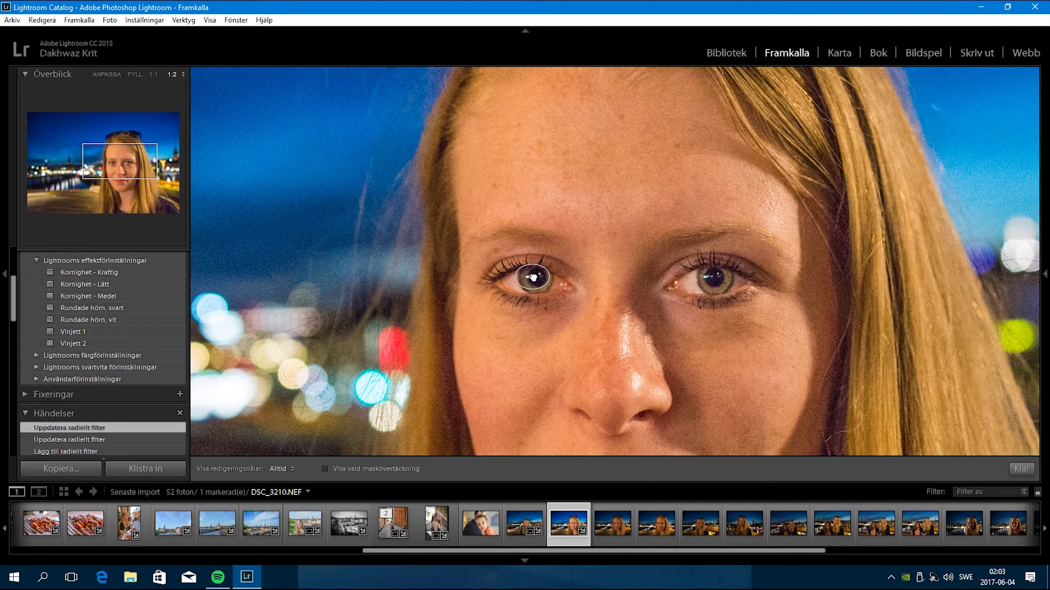
- Set the radial filter's Shadows to 35, lower Clarity, raise Whites and adjust Contrast
left_click_drag(954, 306, 968, 306)
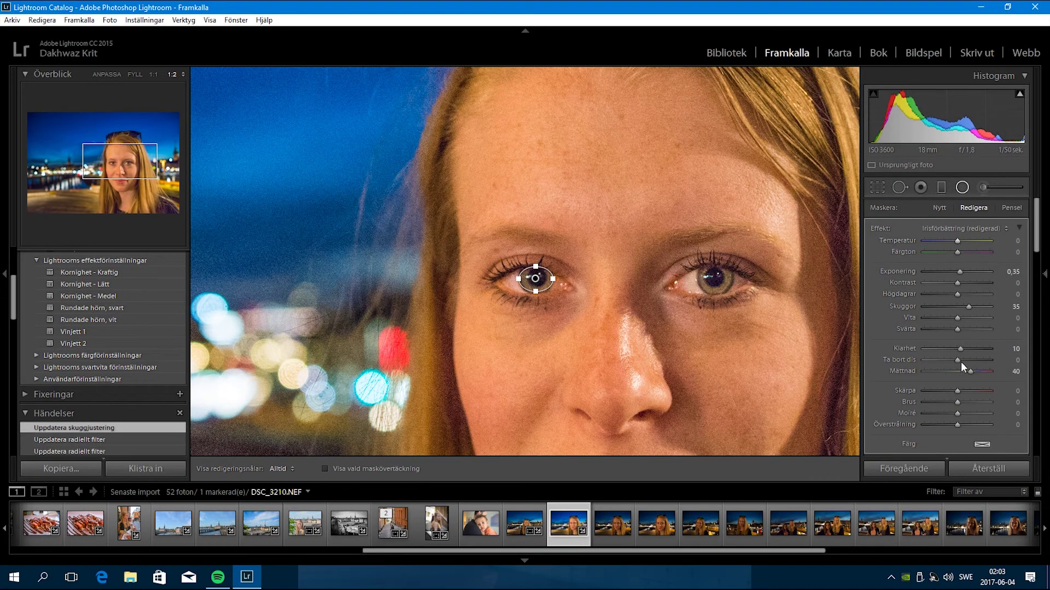
left_click_drag(960, 349, 961, 316)
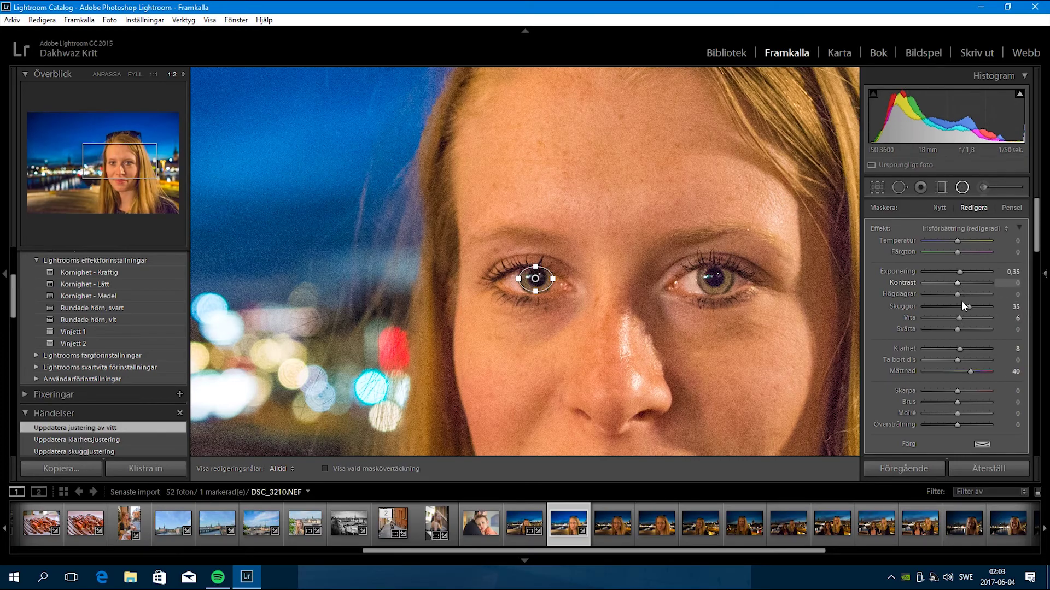
key("Up")
key("Up")
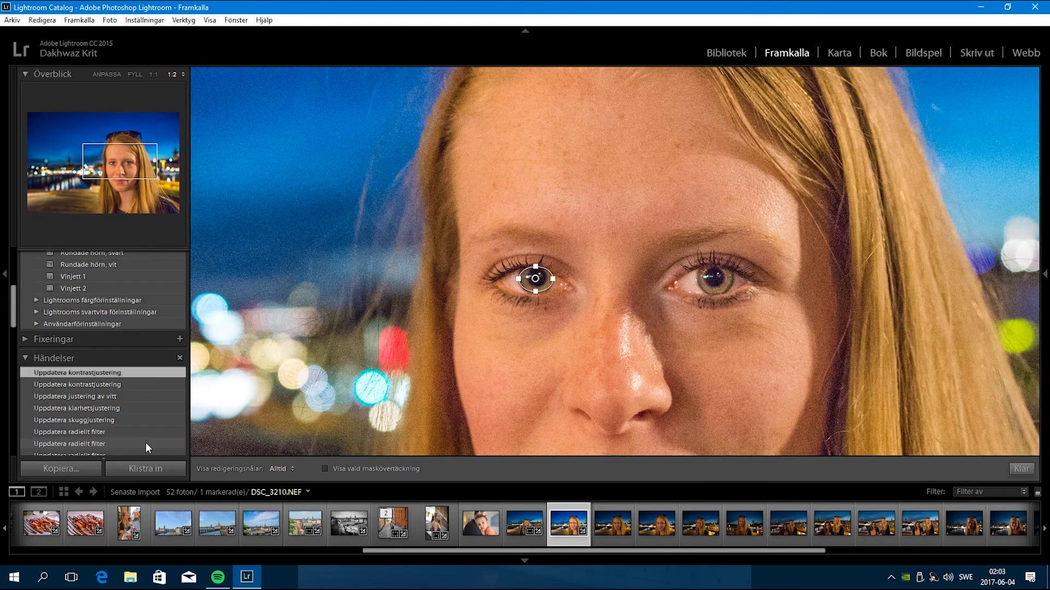
- Revert to the earlier iris-brush History state and add a few more brush strokes on the irises
scroll(118, 383, "down", 5)
left_click(105, 367)
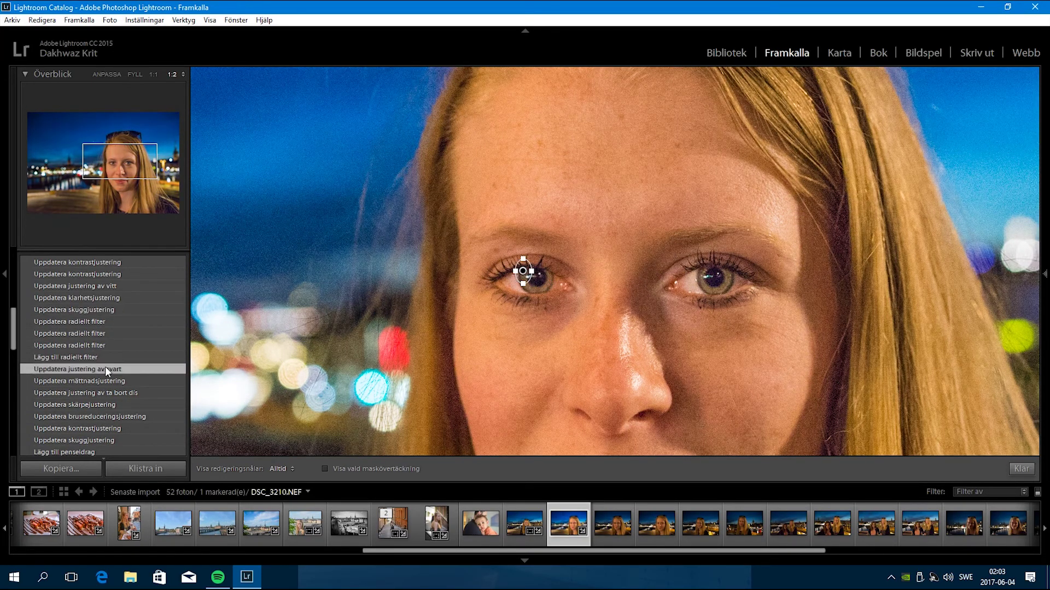
left_click(990, 192)
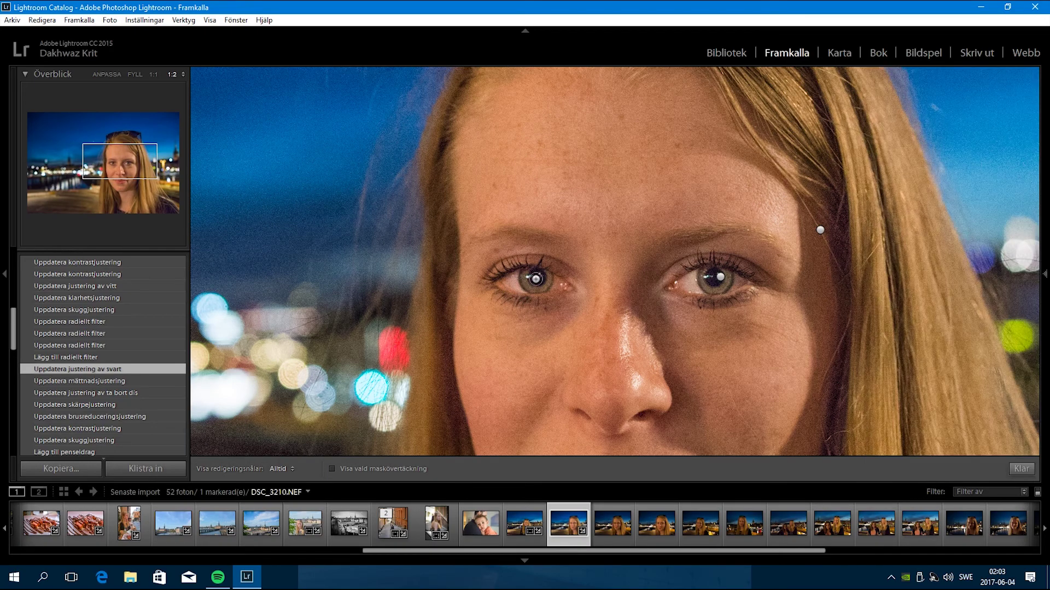
left_click(535, 279)
key("h")
left_click(694, 280)
key("h")
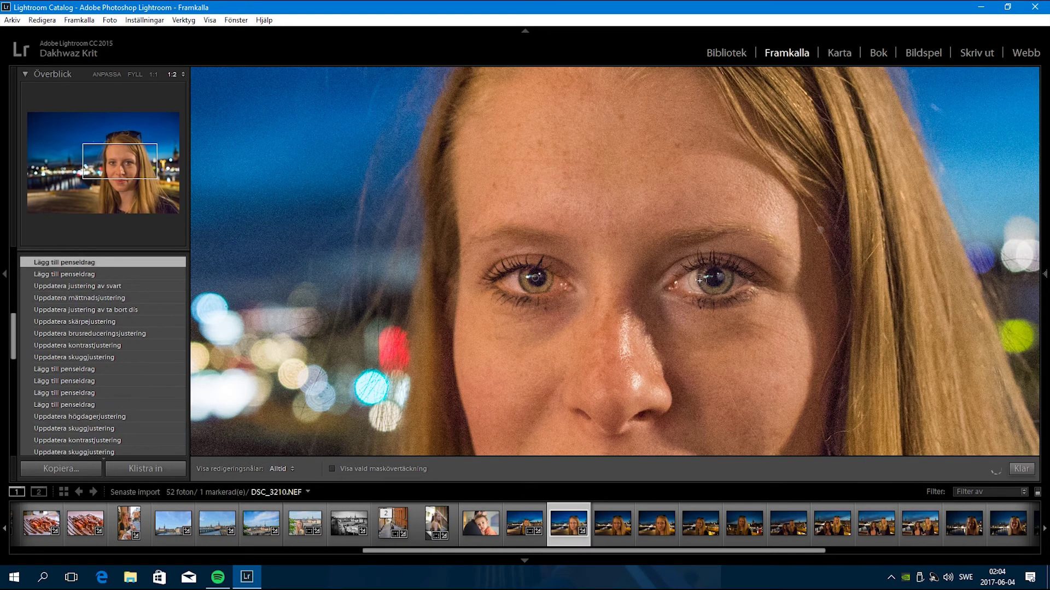
left_click(707, 280)
- Set the iris brush to Temp −19, Contrast 6, Dehaze 6, Sharpness 12, Noise 3, Whites 26, then fit the view
key("h")
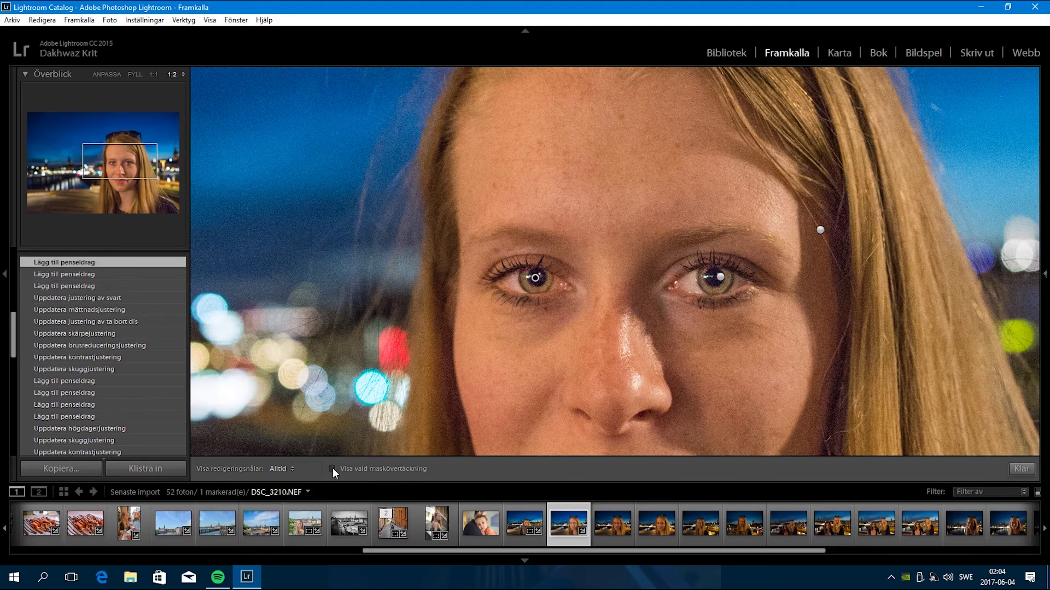
left_click_drag(957, 240, 953, 238)
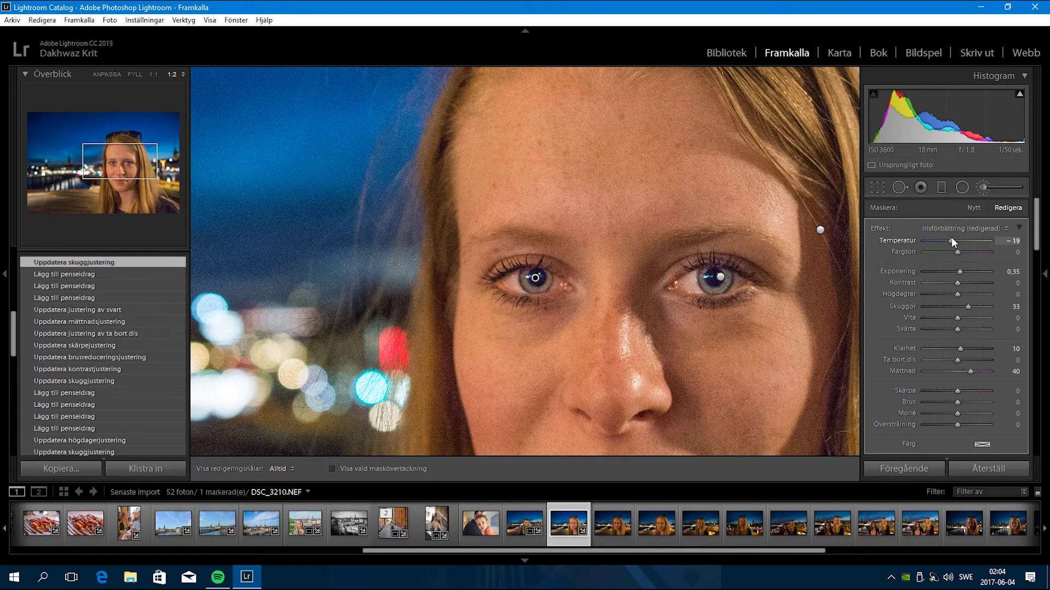
left_click_drag(957, 283, 960, 283)
left_click(960, 348)
left_click_drag(958, 360, 958, 401)
left_click_drag(966, 316, 965, 318)
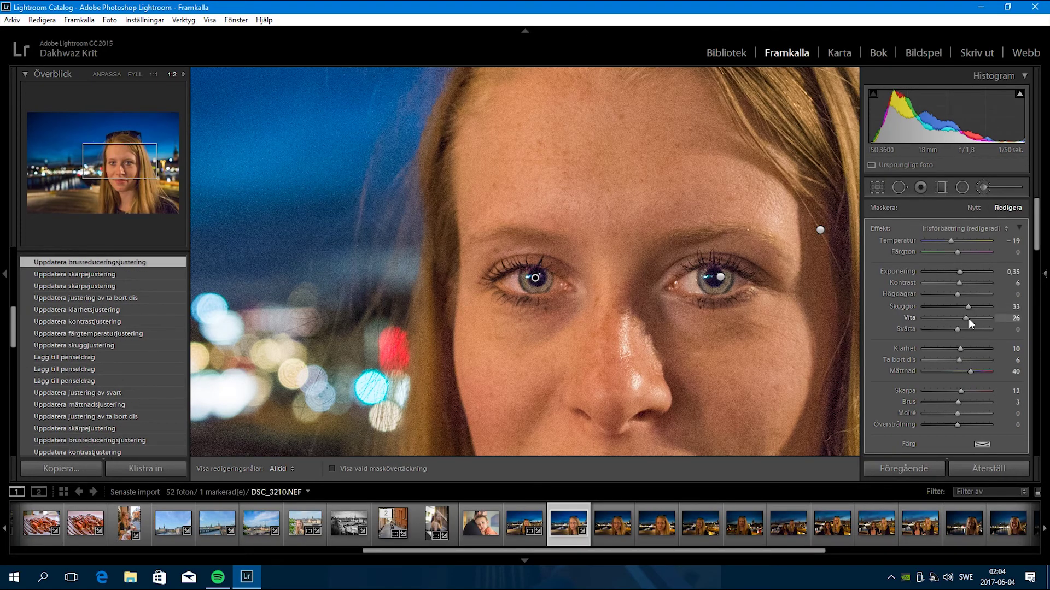
key("k")
left_click(672, 290)
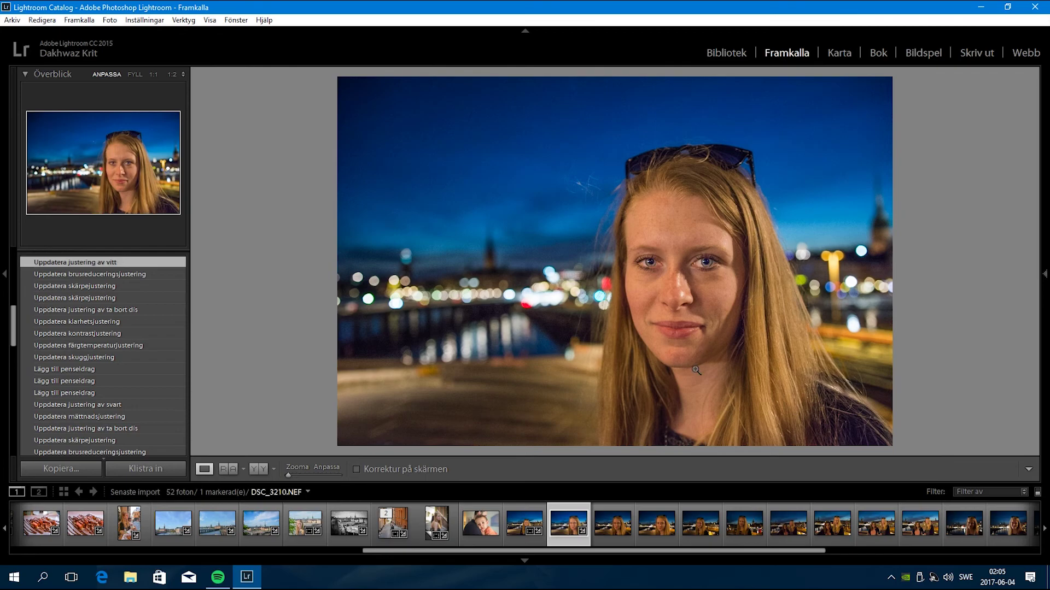
- Paint a new brush mask over both sunglass lenses and the bridge, checking it with the overlay
key("ctrl+z")
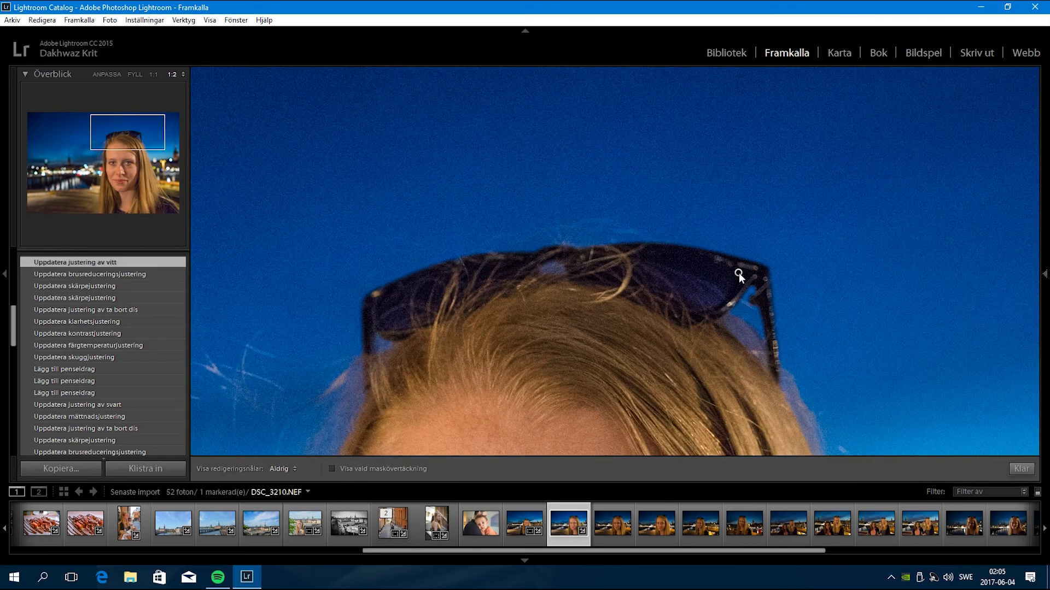
left_click(963, 228)
key("F8")
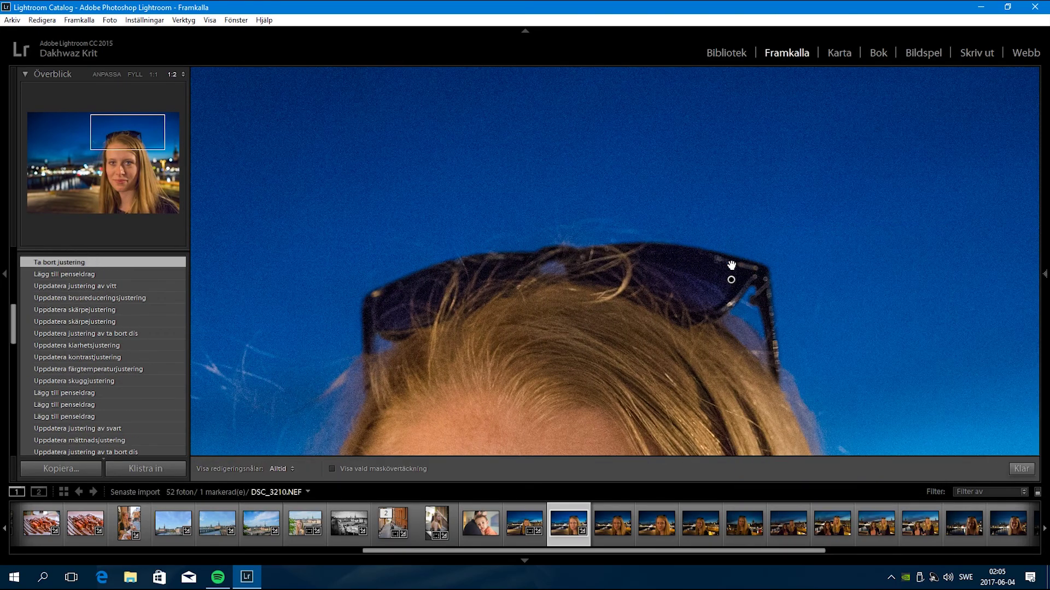
key("o")
left_click_drag(727, 274, 656, 254)
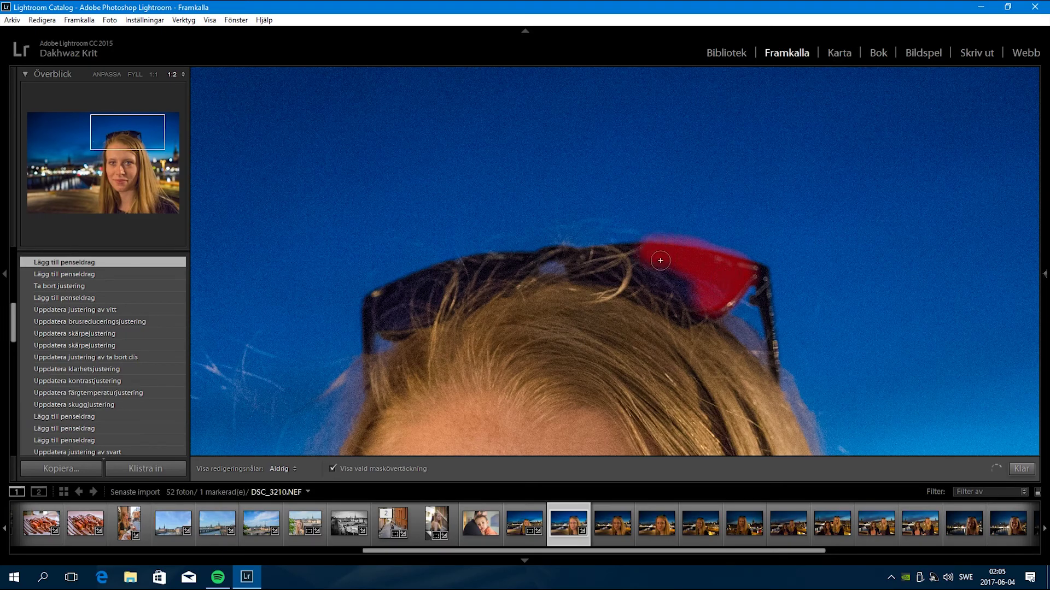
mouse_move(404, 280)
left_mouse_down()
mouse_move(530, 254)
mouse_move(582, 263)
left_mouse_up()
mouse_move(577, 257)
left_mouse_down()
mouse_move(593, 279)
mouse_move(648, 278)
left_mouse_up()
key("h")
left_click(332, 469)
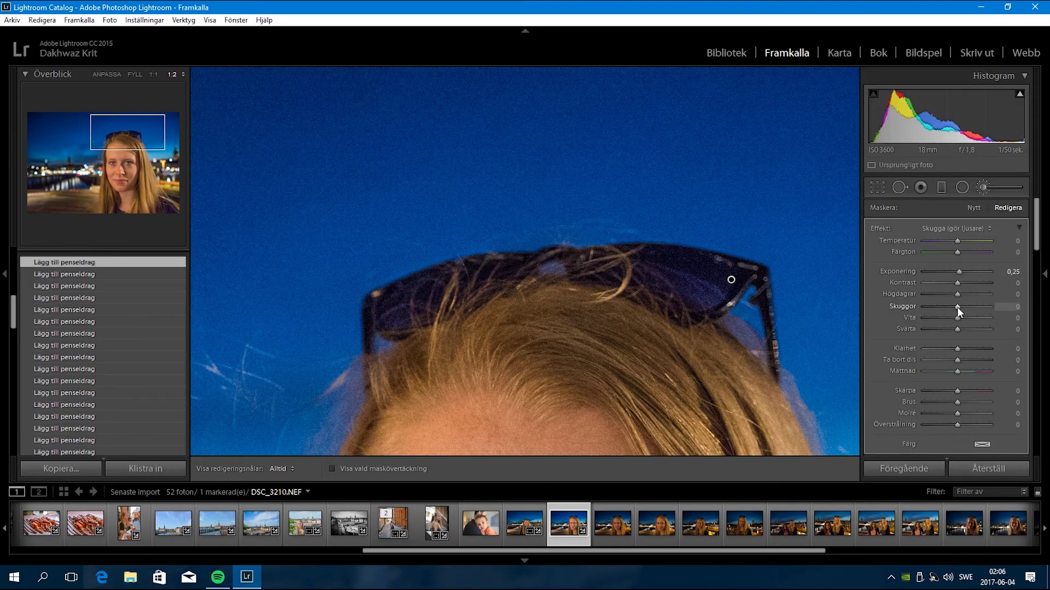
- Add clarity, noise reduction, sharpening and dehaze to the sunglasses brush edit
left_click_drag(962, 282, 963, 283)
left_click_drag(958, 348, 966, 348)
left_click_drag(957, 402, 962, 402)
left_click_drag(957, 391, 968, 317)
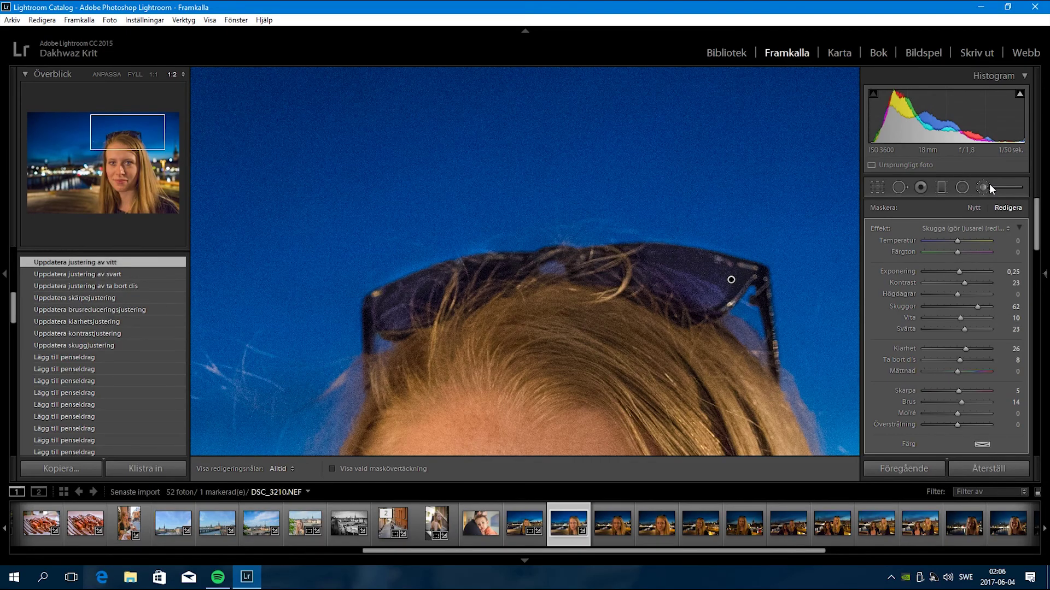
- Enable Remove Chromatic Aberration and Enable Profile Corrections in Lens Corrections
left_click(983, 187)
left_click(660, 175)
left_click(874, 382)
left_click(926, 392)
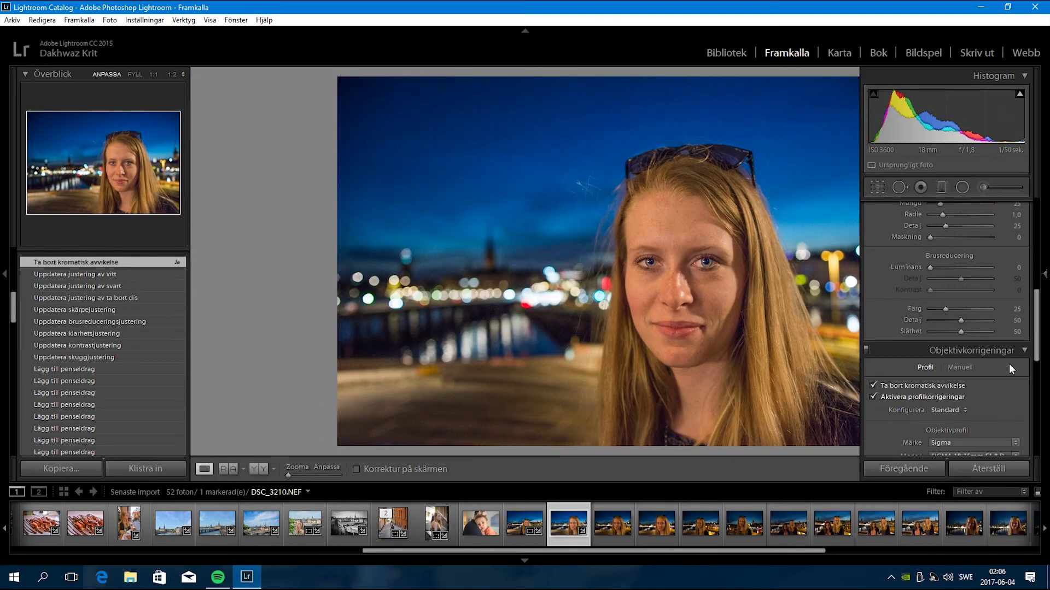
- Set Dehaze to +7 in the Effects panel
scroll(973, 383, "down", 3)
left_click(1025, 372)
left_click_drag(962, 427, 964, 427)
mouse_move(1036, 418)
left_mouse_down()
mouse_move(1039, 278)
mouse_move(1038, 306)
left_mouse_up()
- Set Sharpening Amount 55, Masking 36 and Luminance noise reduction 19, then zoom to 1:2
key("z")
left_click_drag(949, 280, 956, 279)
key("z")
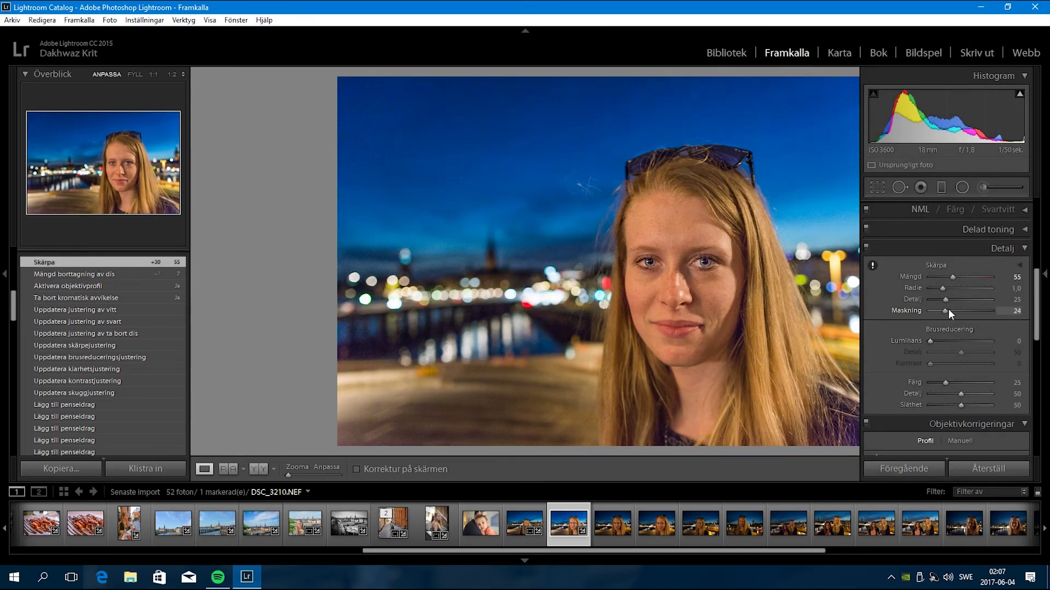
left_click_drag(948, 309, 940, 340)
left_click(687, 270)
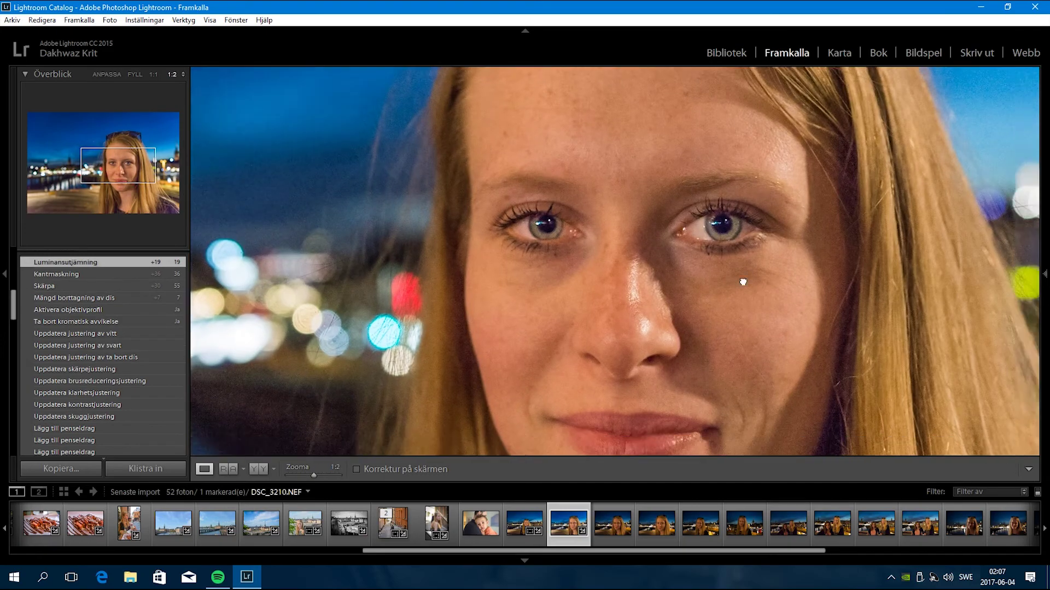
- Paint an Adjustment Brush mask over the lips
left_click(982, 188)
left_click_drag(573, 320, 606, 327)
key("h")
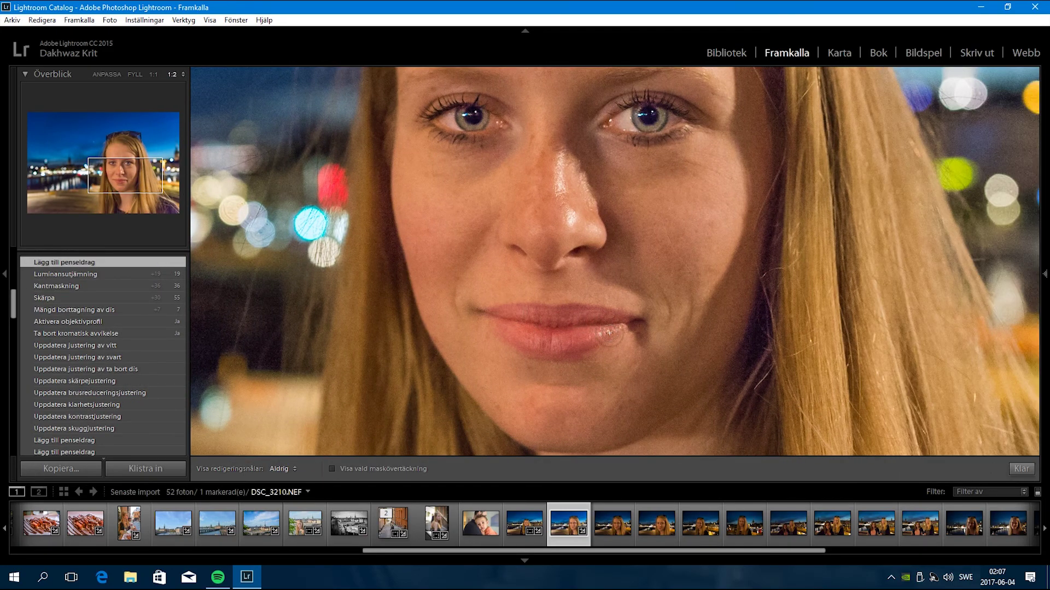
left_click(609, 333)
- Give the lip edit Temperature −3, Contrast 28, Clarity 8, Dehaze 17 and Saturation 19
left_click_drag(958, 371, 970, 375)
left_click_drag(960, 242, 957, 240)
left_click_drag(966, 284, 966, 285)
mouse_move(957, 348)
left_mouse_down()
mouse_move(973, 349)
mouse_move(963, 372)
left_mouse_up()
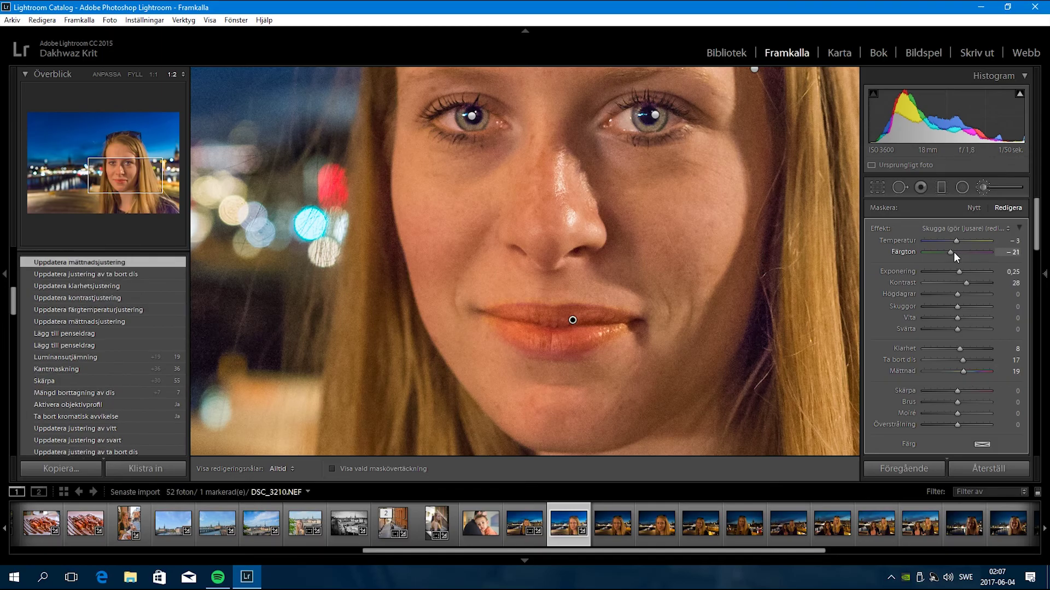
left_click_drag(962, 252, 1021, 254)
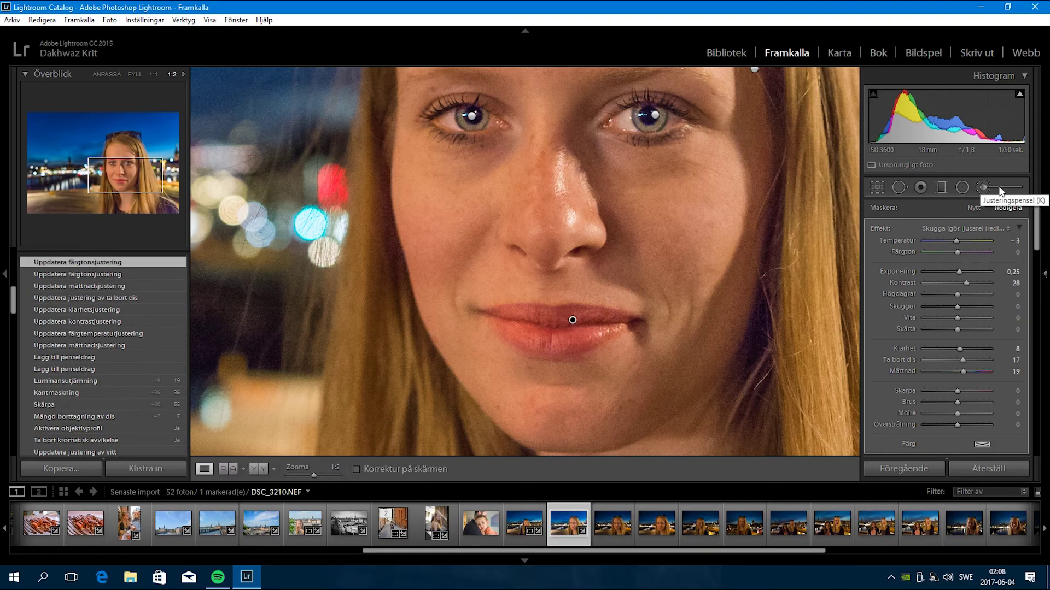
left_click(982, 187)
- Paint another brush stroke on the lower face, then fit the view and close the brush tool
left_click(735, 311)
key("h")
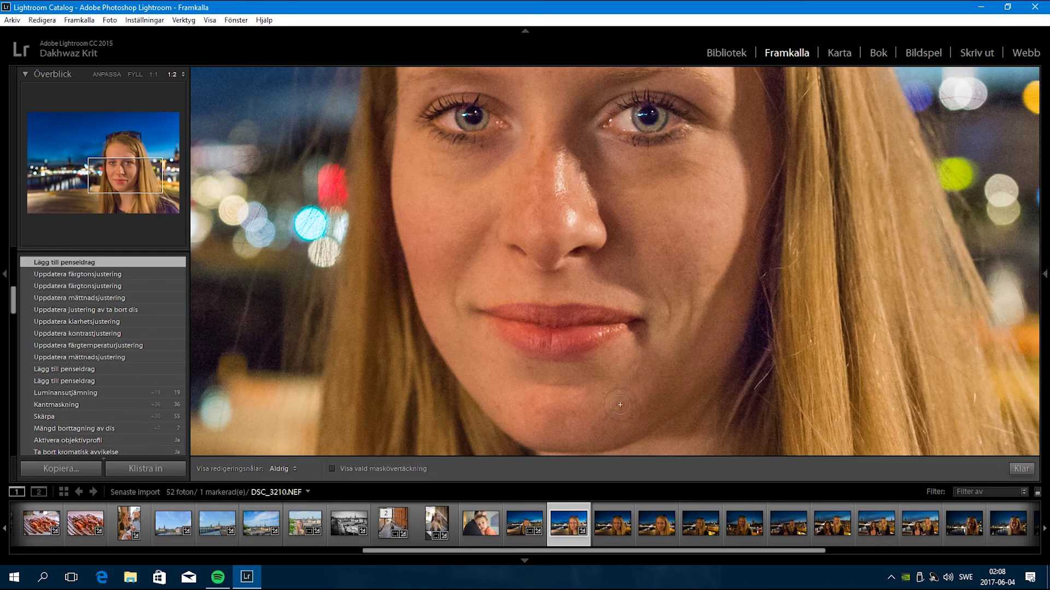
left_click_drag(675, 411, 680, 432)
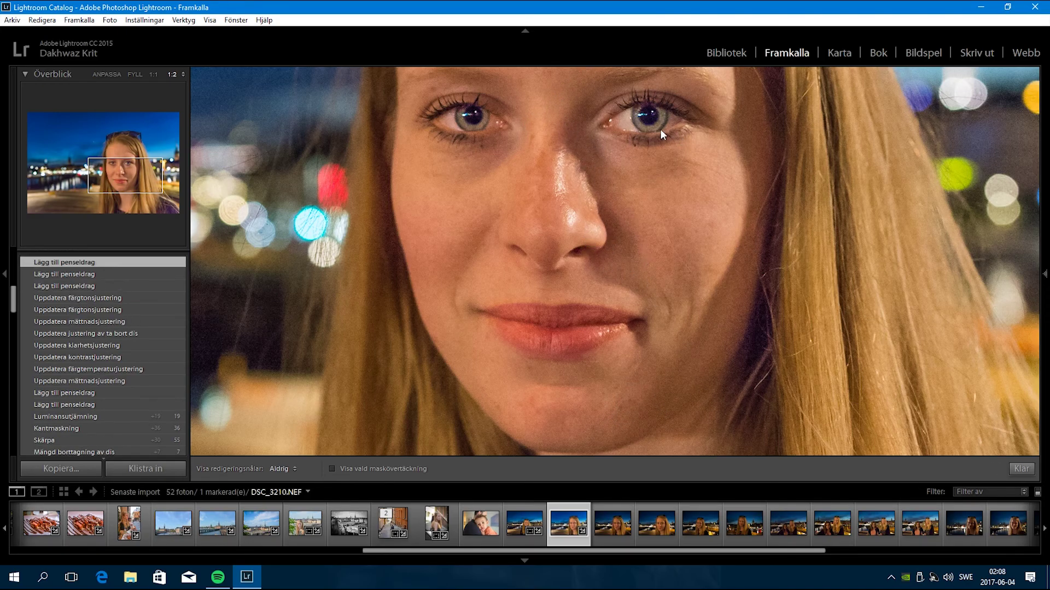
key("h")
key("z")
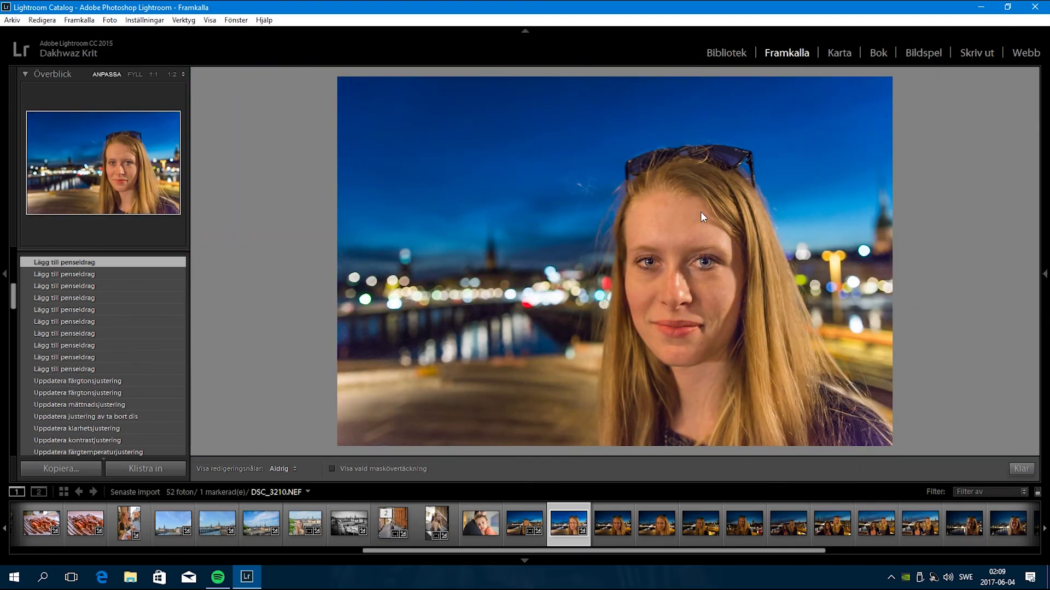
left_click(992, 189)
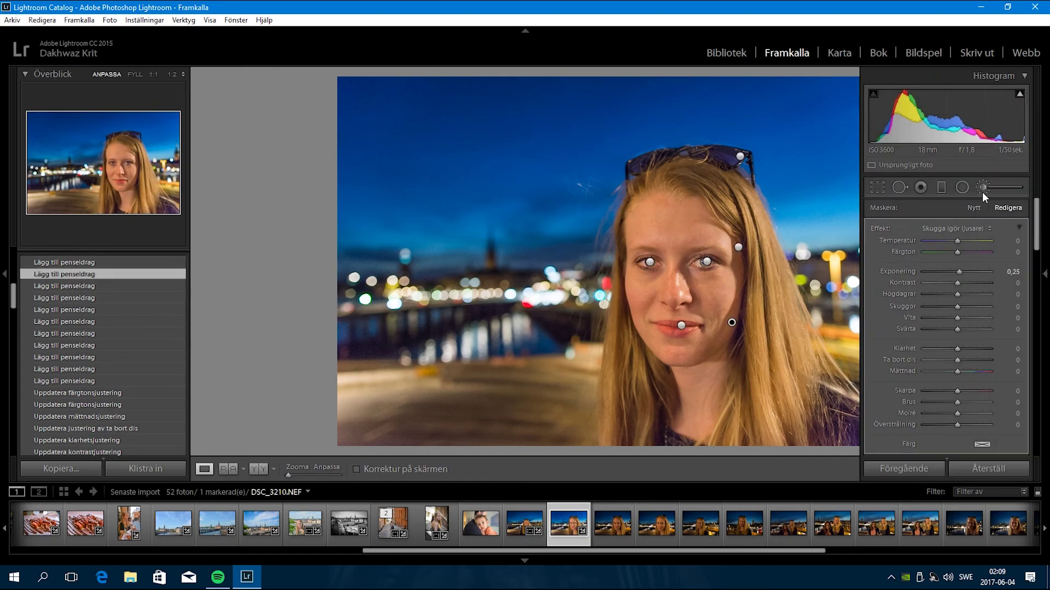
- Apply the Vinjett 1 effect preset, compare before/after, and return to Loupe at 1:3 zoom
left_click(689, 281)
scroll(118, 290, "up", 5)
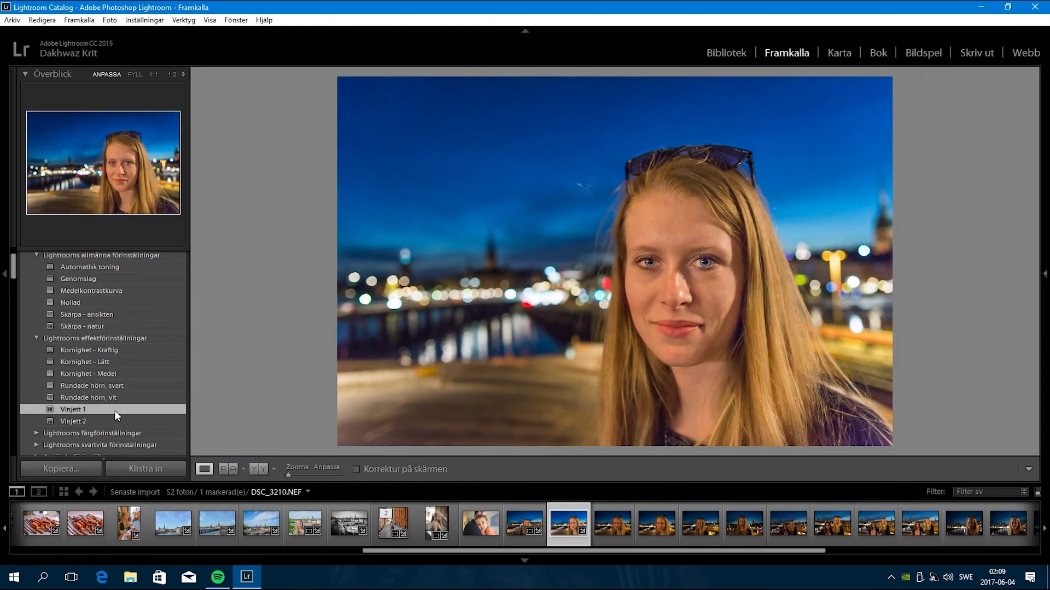
left_click(114, 410)
key("y")
left_click(201, 471)
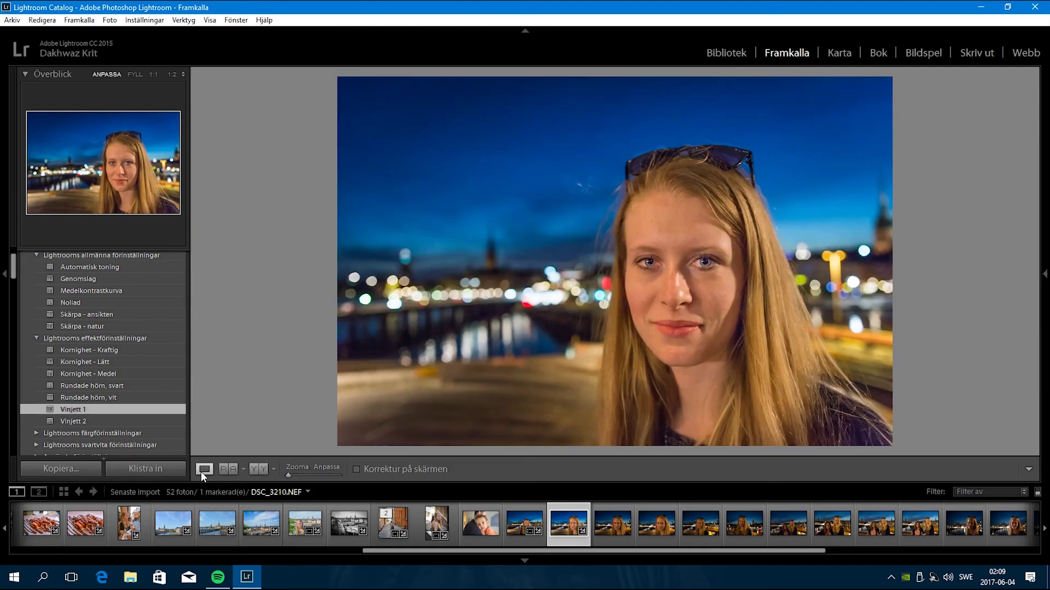
left_click(907, 243)
left_click_drag(316, 480, 311, 476)
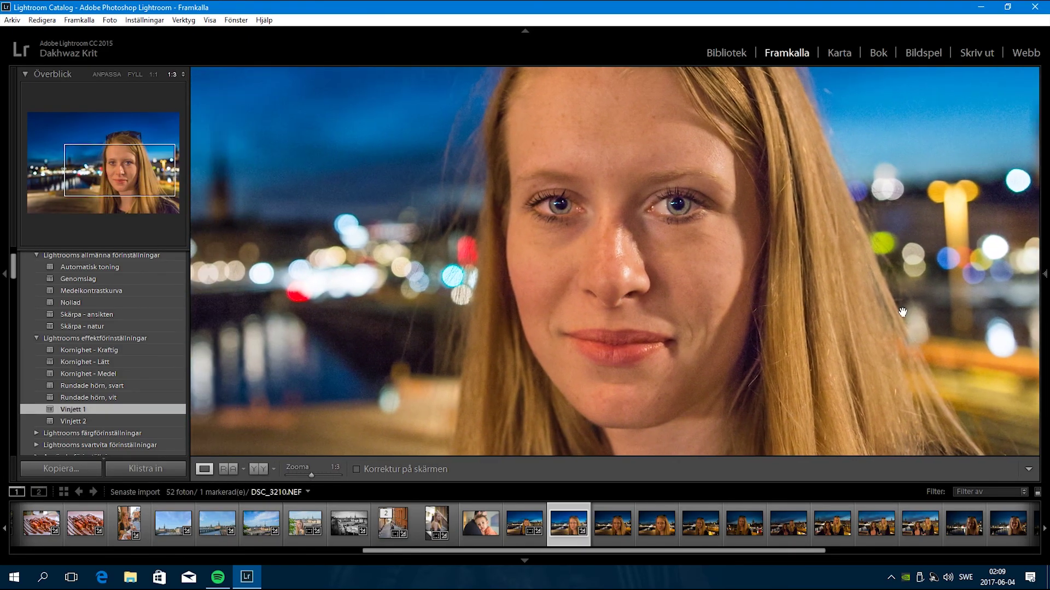
- Show the edit in Before/After view at 1:3, panning to the hair and city lights
left_click(524, 299)
left_click(409, 376)
key("y")
left_click(520, 291)
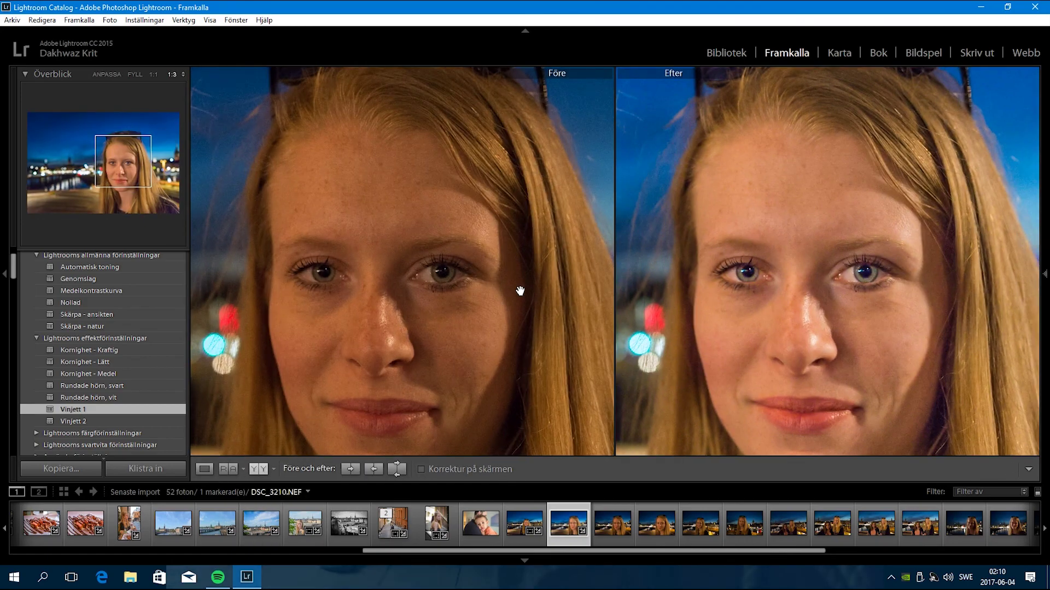
mouse_move(522, 340)
left_mouse_down()
mouse_move(261, 314)
mouse_move(319, 232)
mouse_move(300, 176)
mouse_move(325, 417)
left_mouse_up()
- Compare the forehead, sunglasses, eyes, blurred lower-left lights and blue sky in both views
left_click_drag(328, 242, 410, 283)
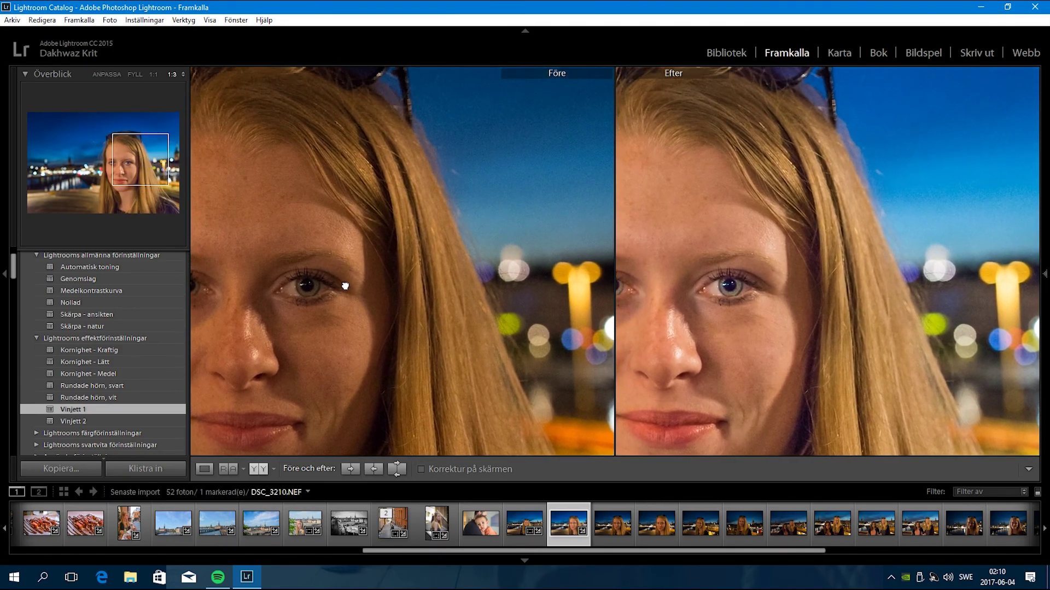
left_click_drag(568, 134, 727, 267)
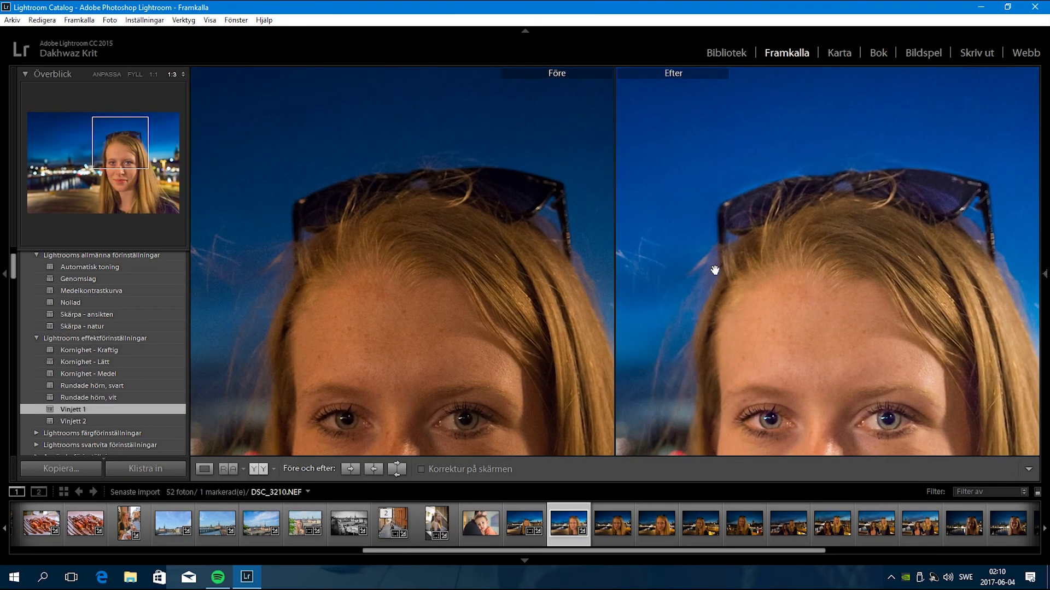
left_click_drag(612, 305, 667, 160)
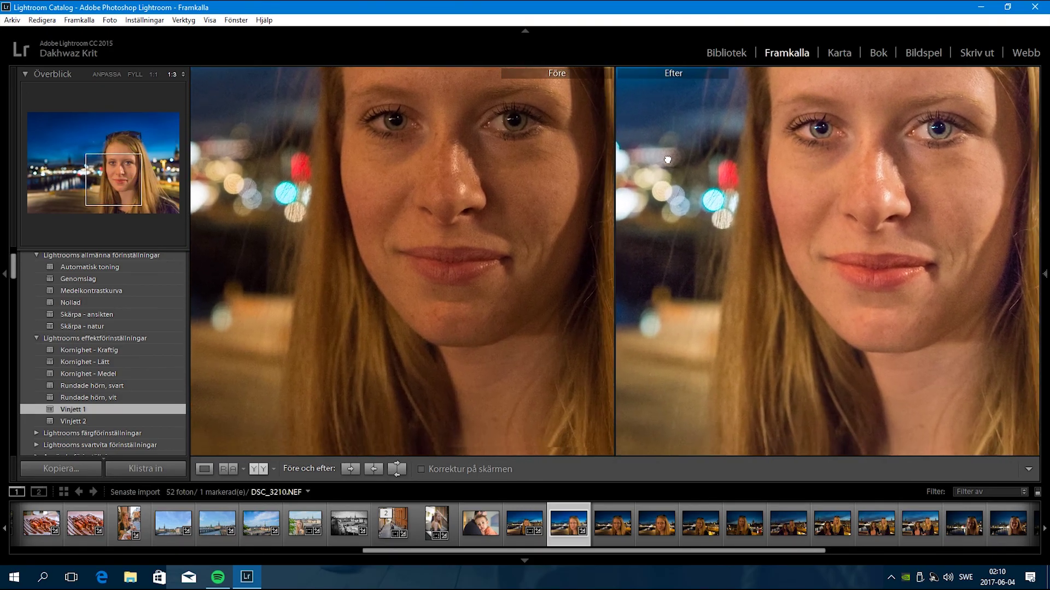
mouse_move(658, 383)
left_mouse_down()
mouse_move(656, 250)
mouse_move(937, 312)
left_mouse_up()
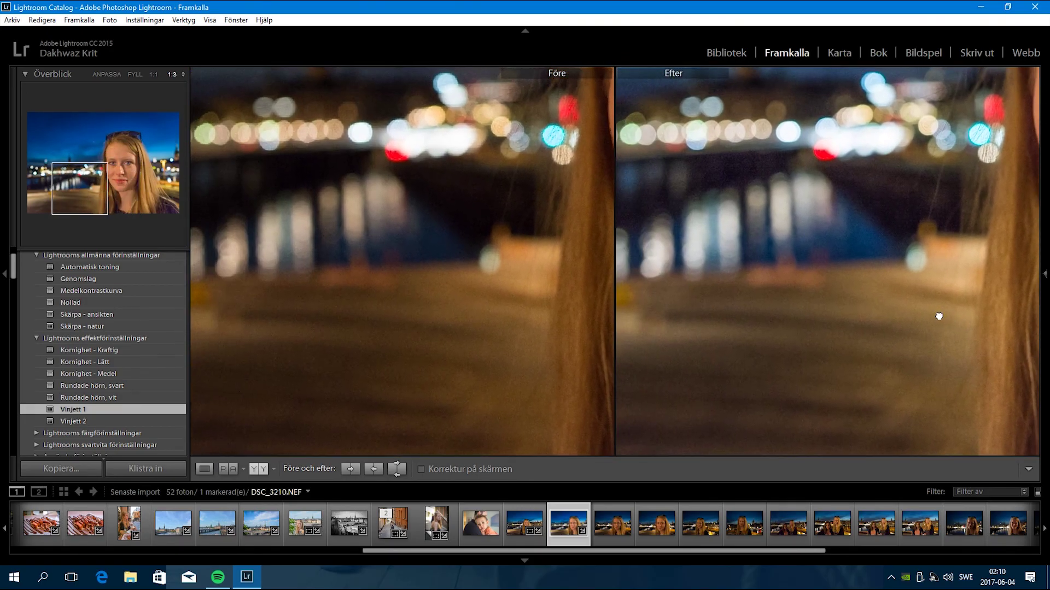
left_click_drag(768, 218, 841, 298)
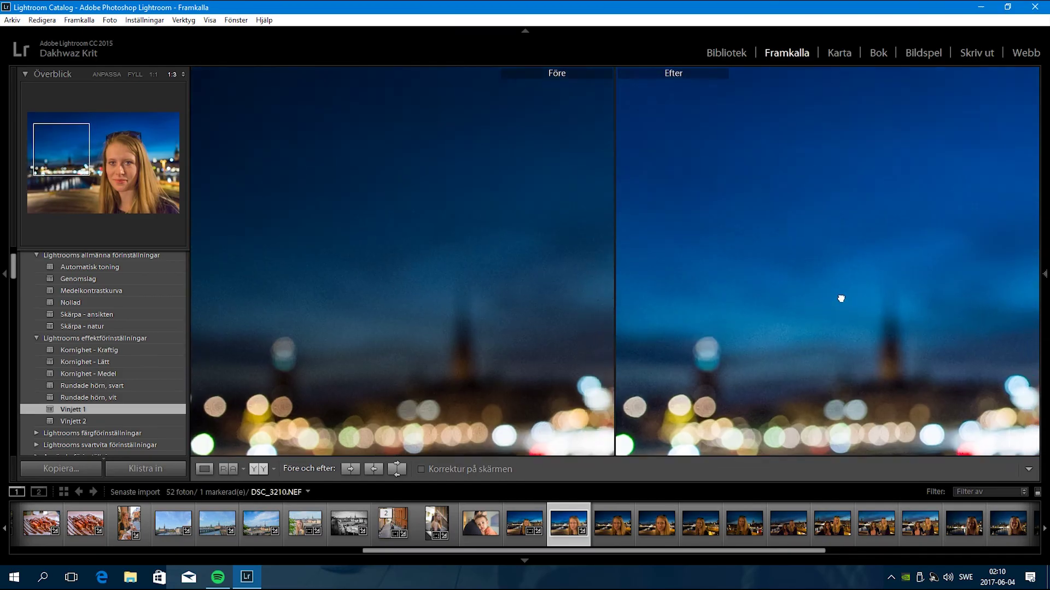
- Fit both photos, return to Loupe view and go back to DSC_3207
left_click(841, 298)
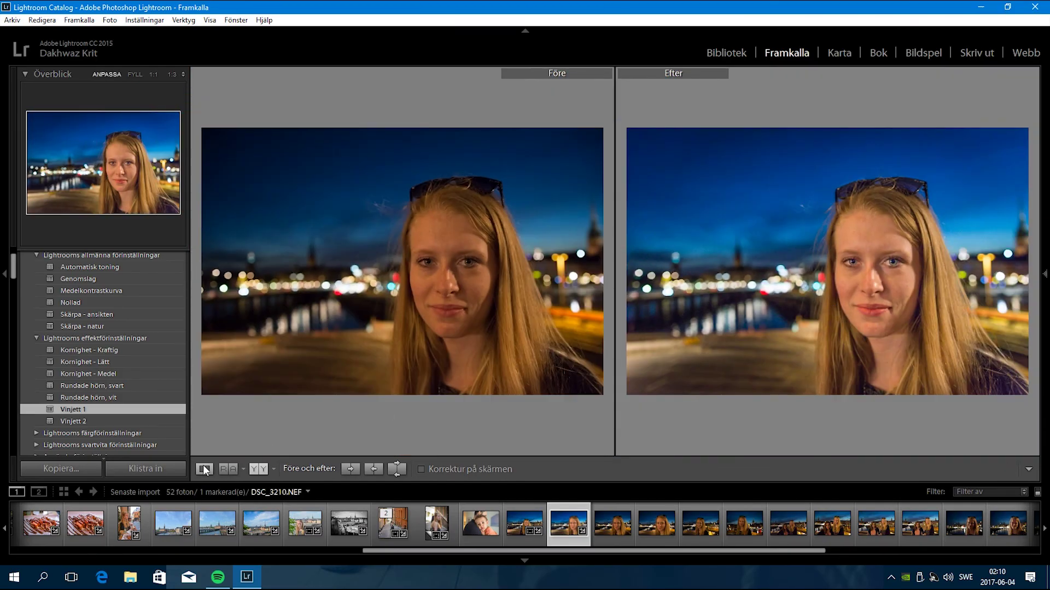
left_click(204, 469)
key("Left")
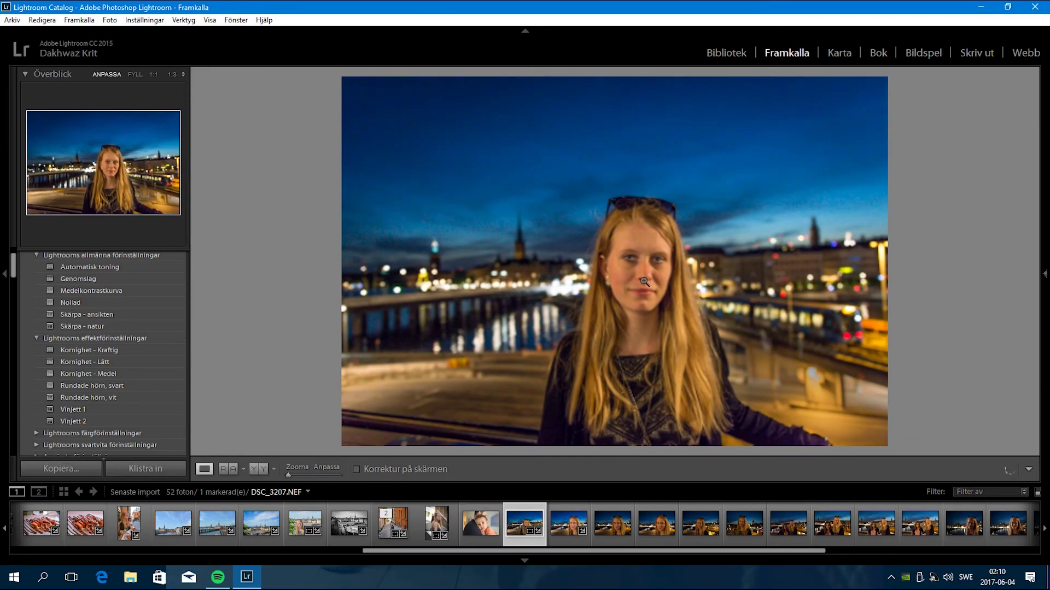
- Inspect DSC_3207's face at 1:3 and 1:1, then fit the photo again
left_click(683, 297)
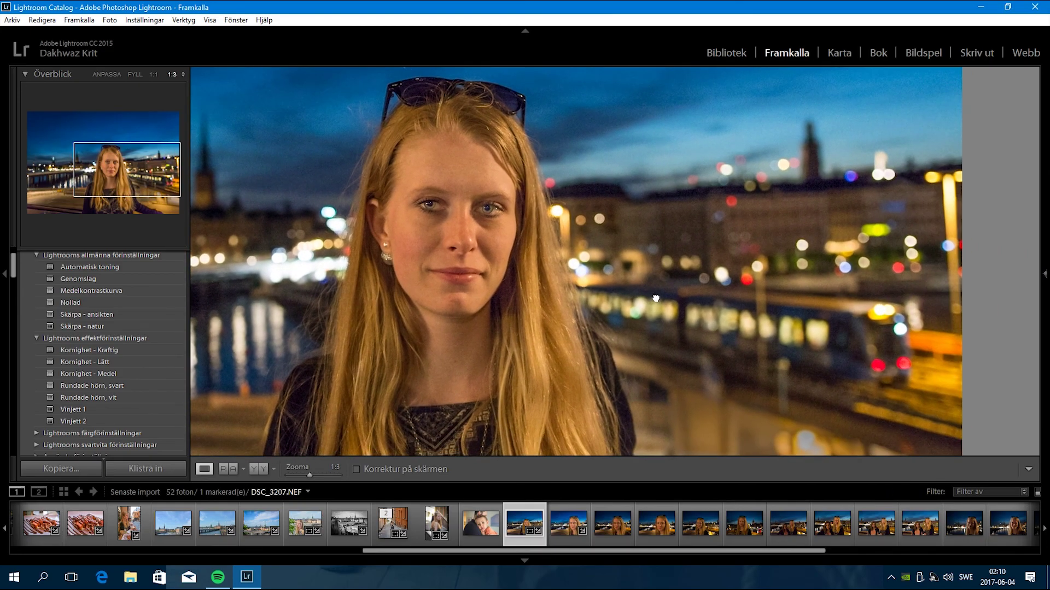
left_click_drag(839, 328, 788, 332)
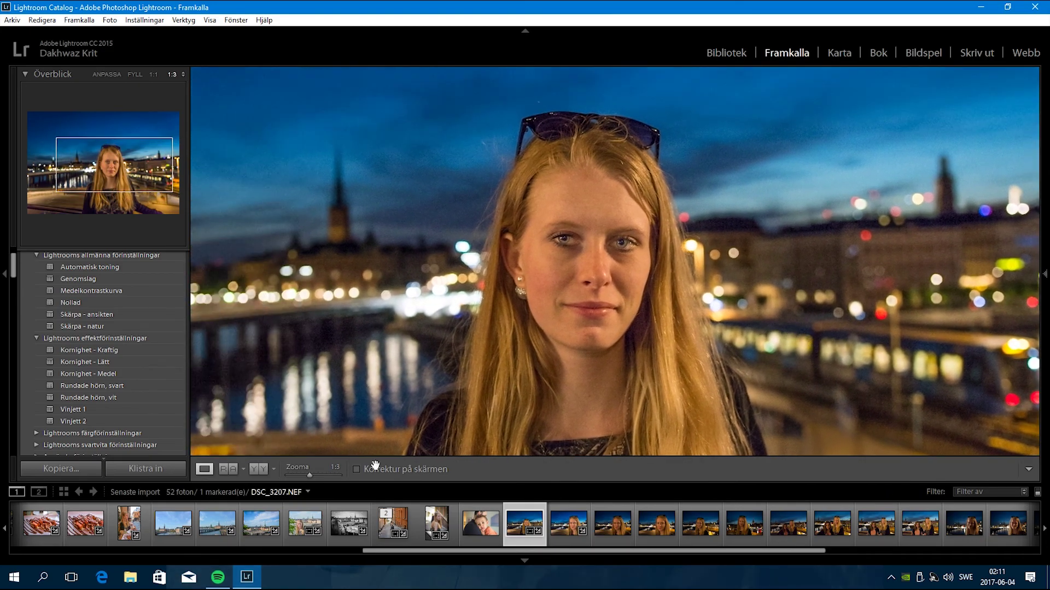
left_click_drag(308, 475, 320, 474)
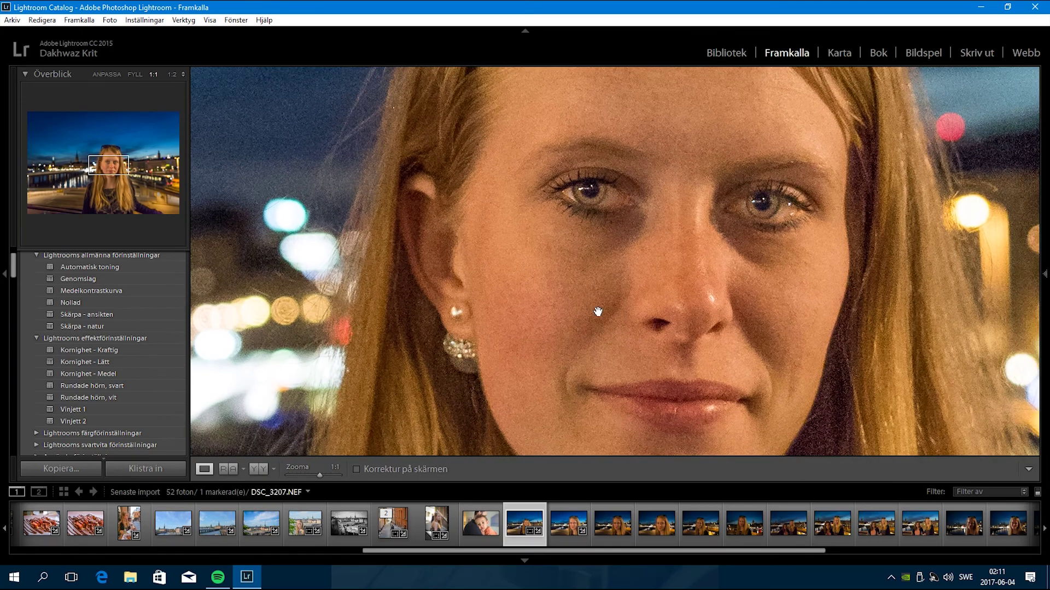
left_click(841, 313)
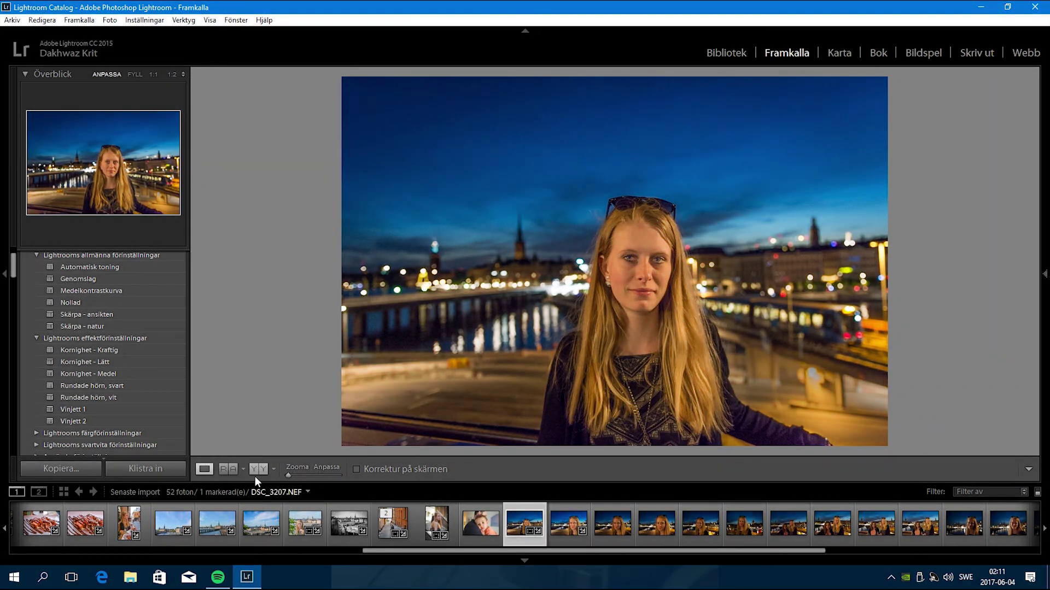
- Compare before and after at 1:1 across the eyes, forehead and sunglasses
left_click(259, 470)
left_click(433, 284)
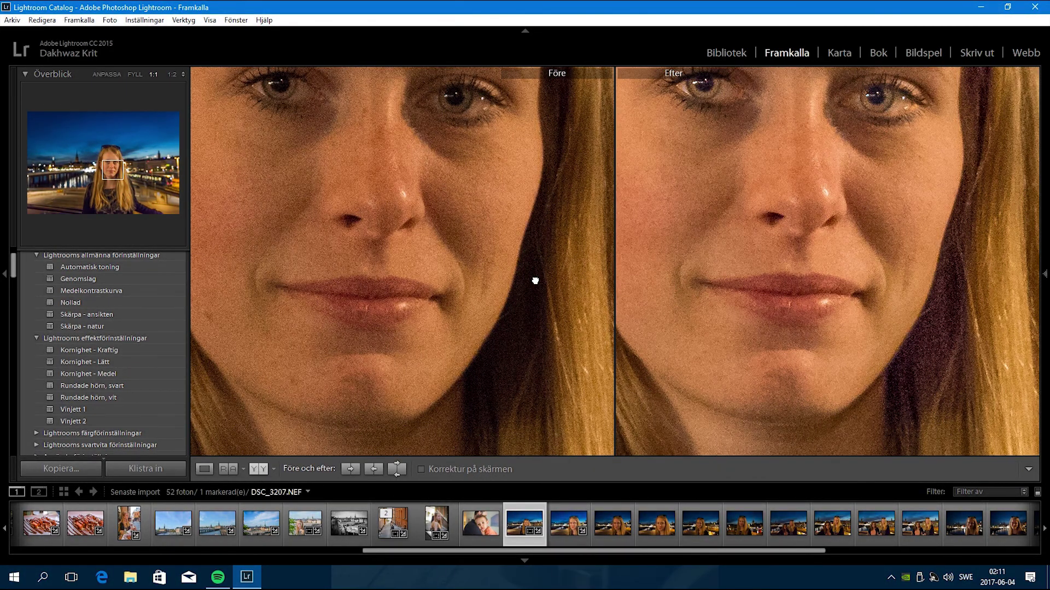
left_click_drag(535, 281, 542, 414)
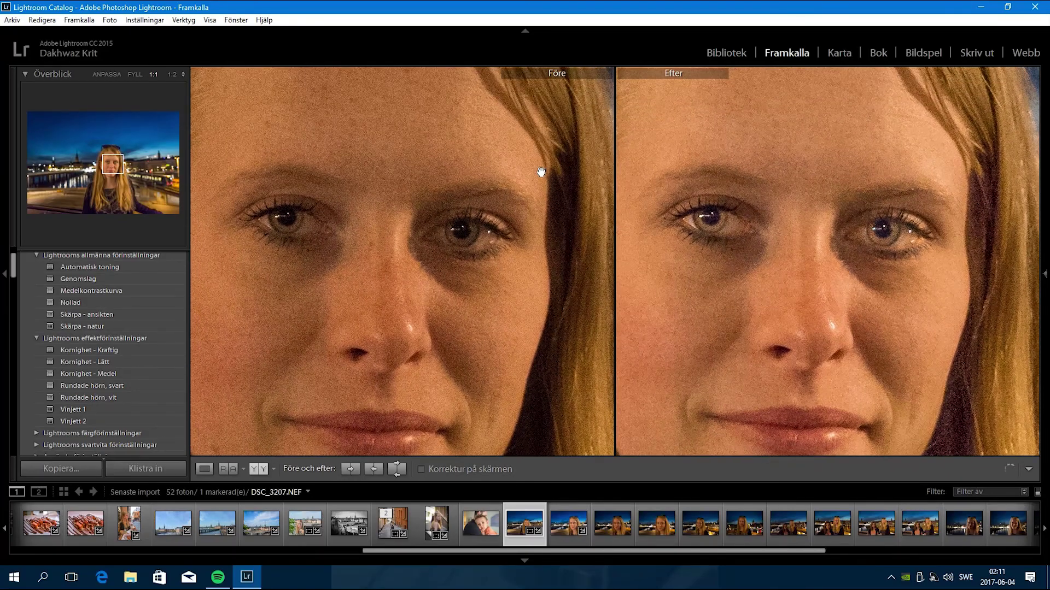
left_click_drag(540, 173, 498, 318)
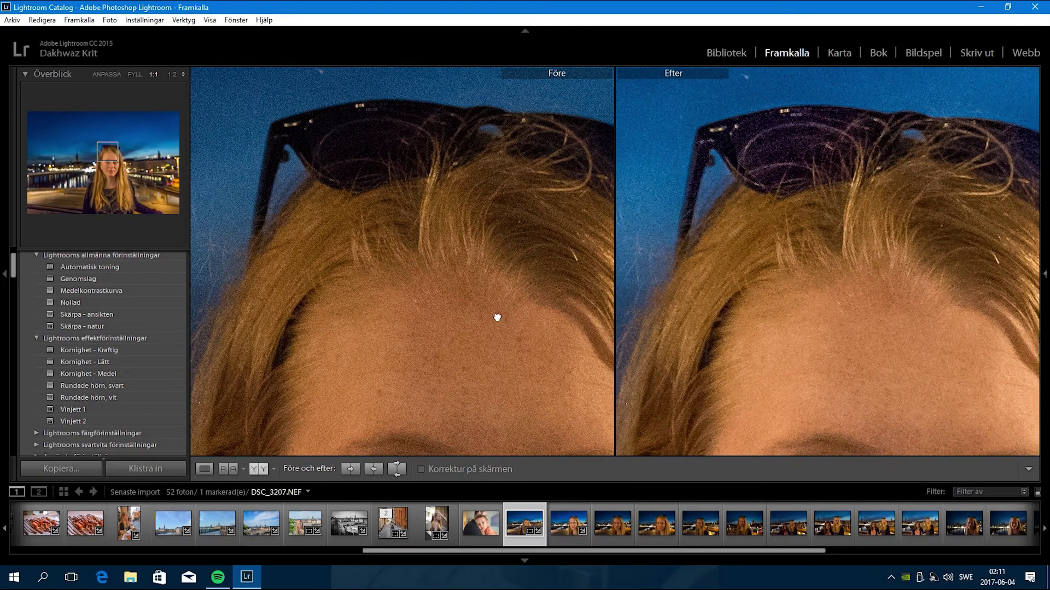
left_click(497, 318)
- Compare the yellow lights at 1:1, then return to Loupe view on DSC_3210
left_click(561, 376)
mouse_move(492, 340)
left_mouse_down()
mouse_move(477, 363)
mouse_move(449, 247)
left_mouse_up()
left_click(407, 377)
left_click(205, 469)
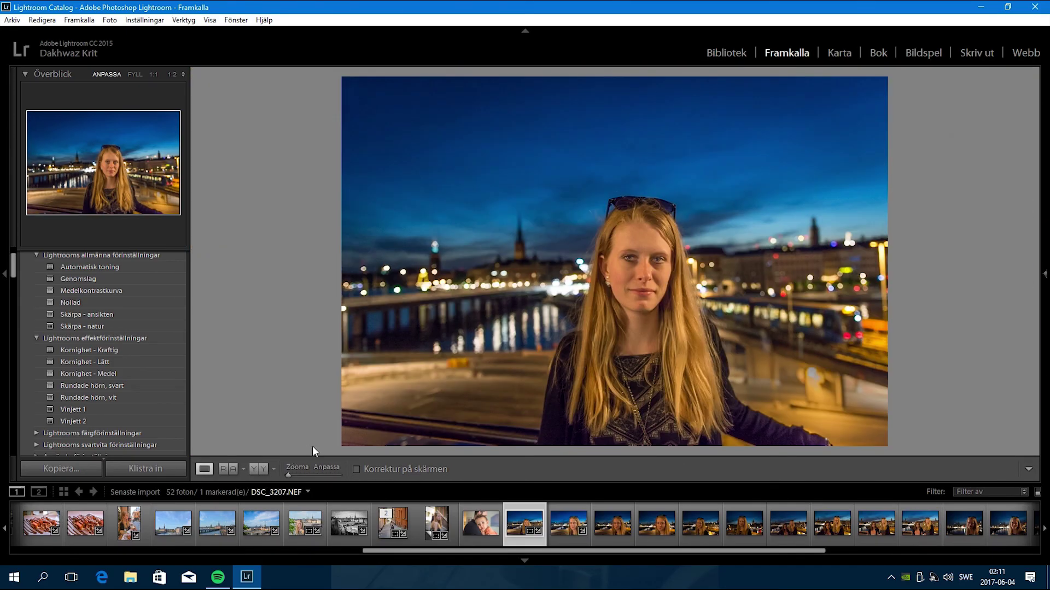
left_click(566, 525)
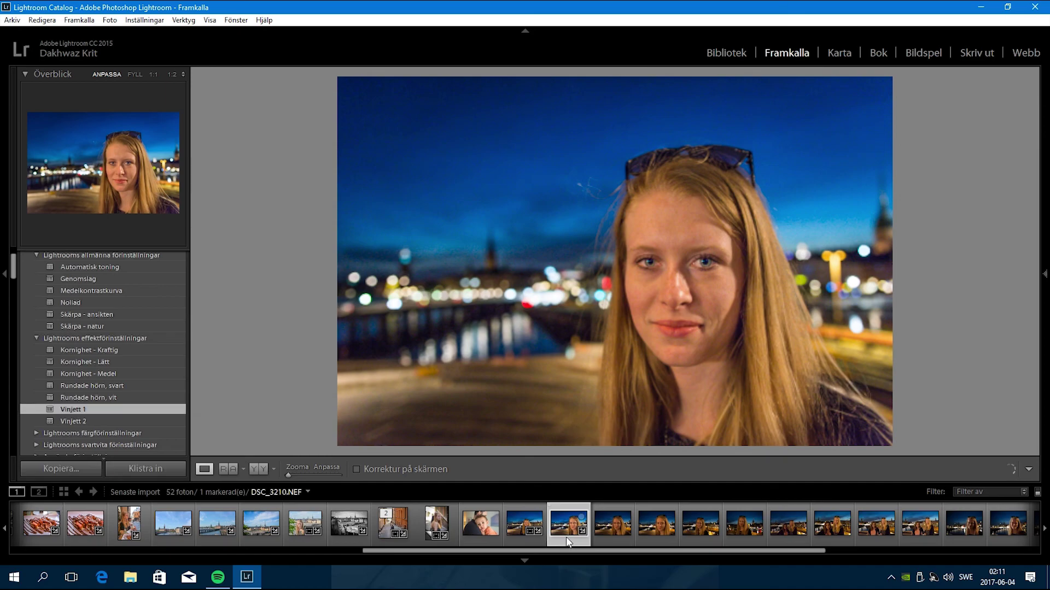
- Advance to the next photo in the filmstrip with the Right arrow
key("Right")
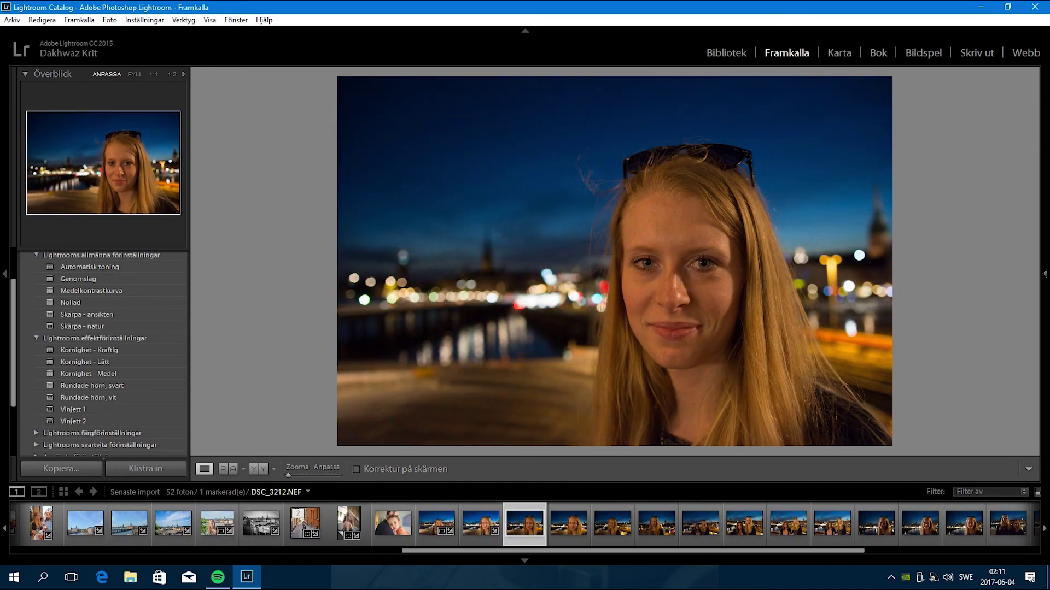